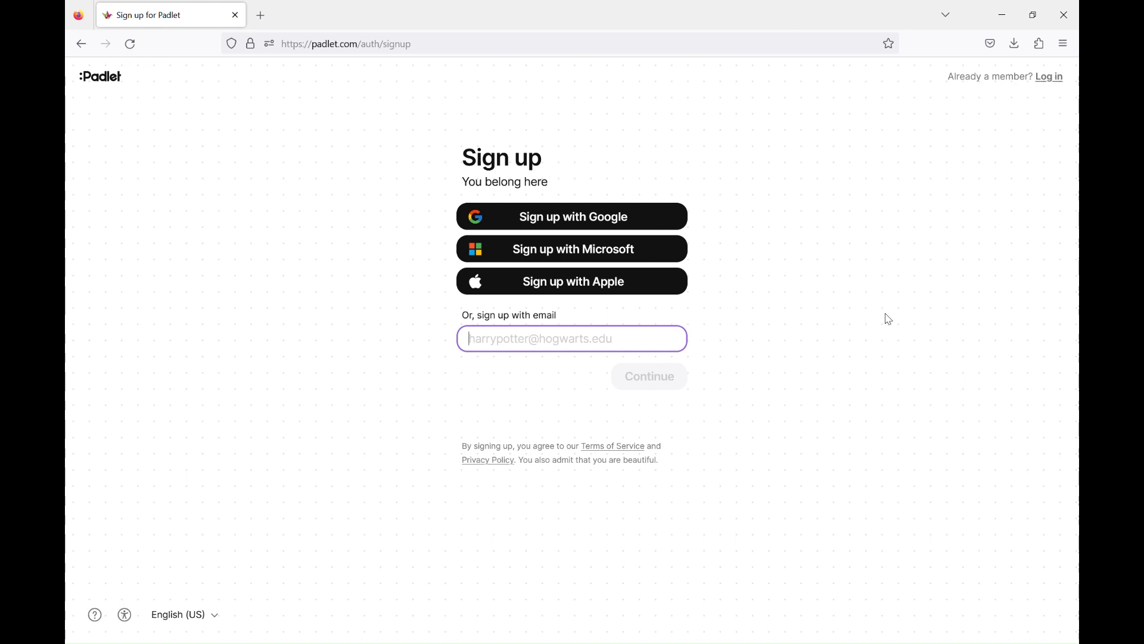
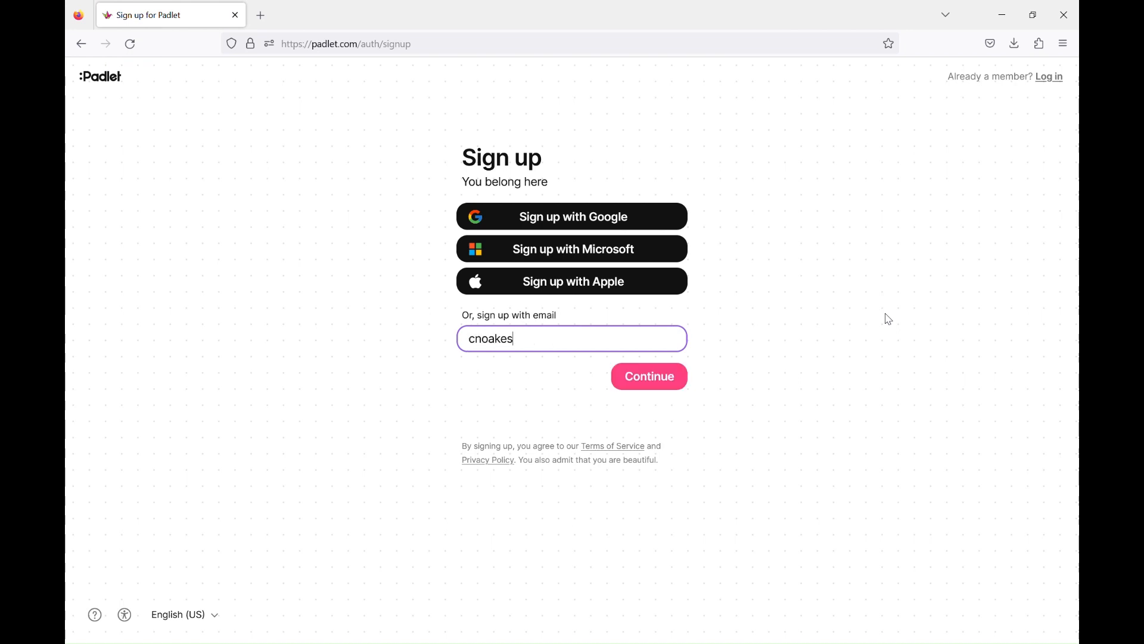
# - Sign up for Padlet with an e-mail address and a chosen account password
pyautogui.click(683, 378)
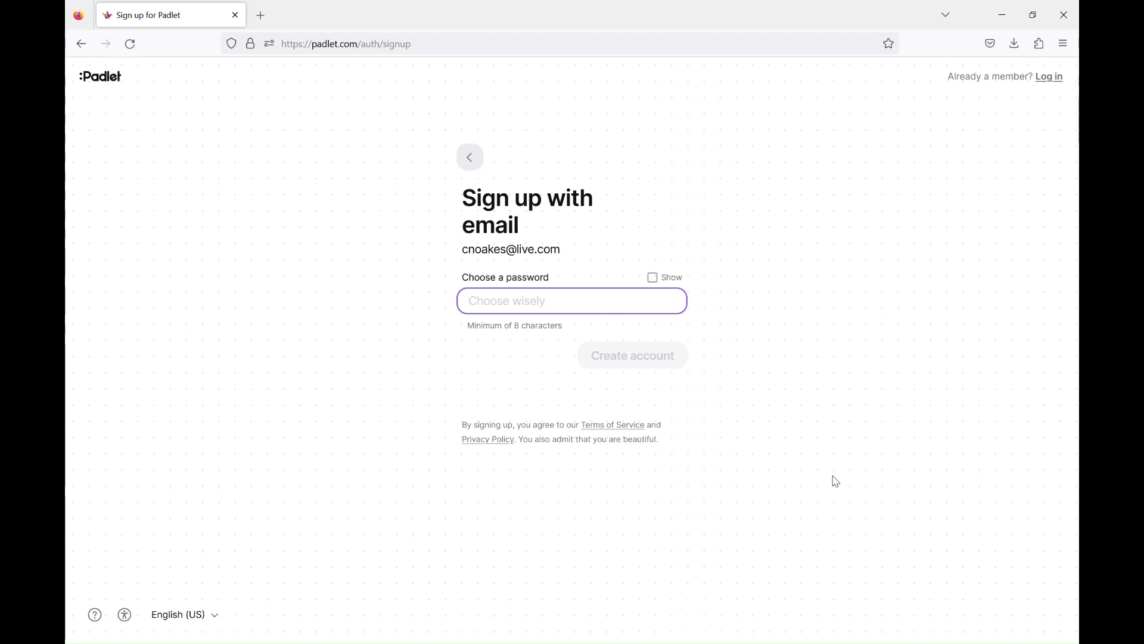
pyautogui.write('•••••••••••••')
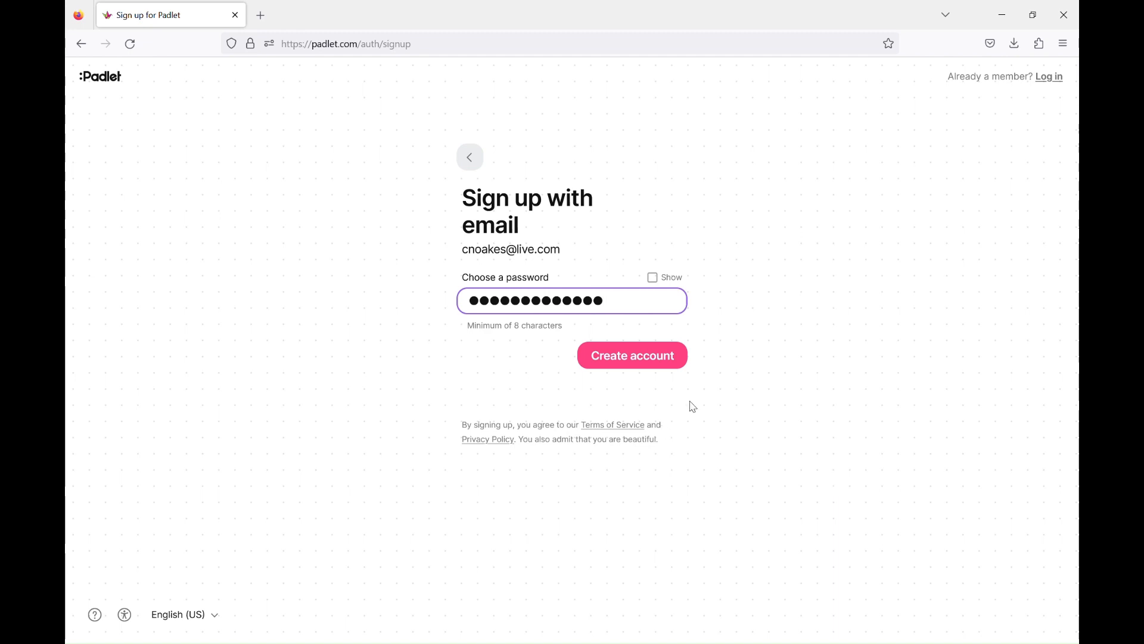
pyautogui.click(674, 365)
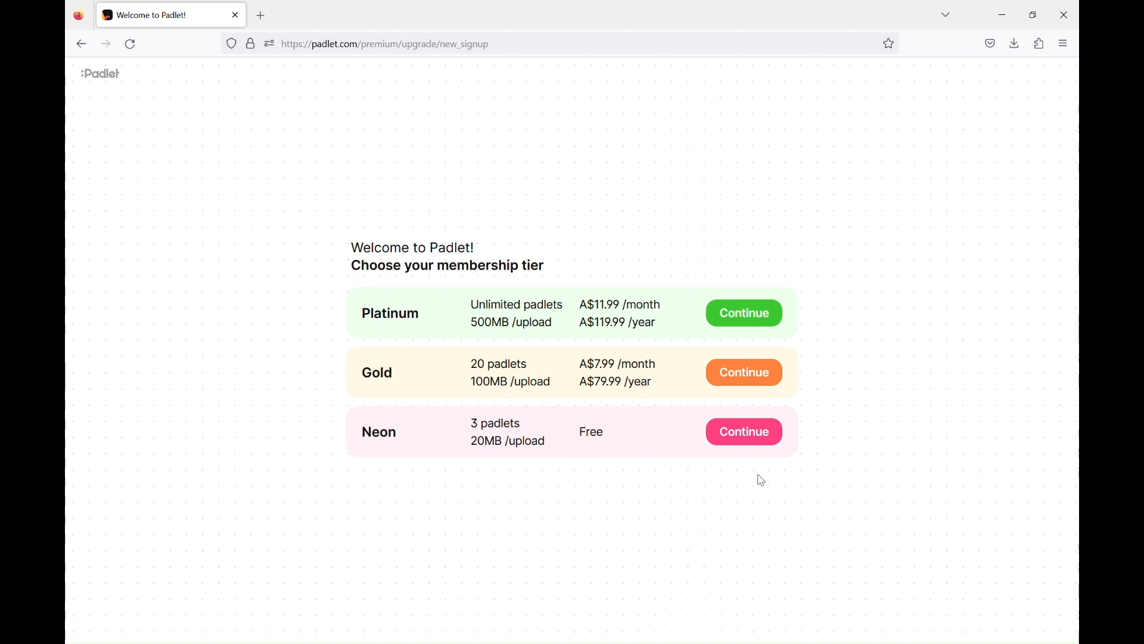
# - Choose the free Neon membership tier and continue to the empty dashboard
pyautogui.click(767, 444)
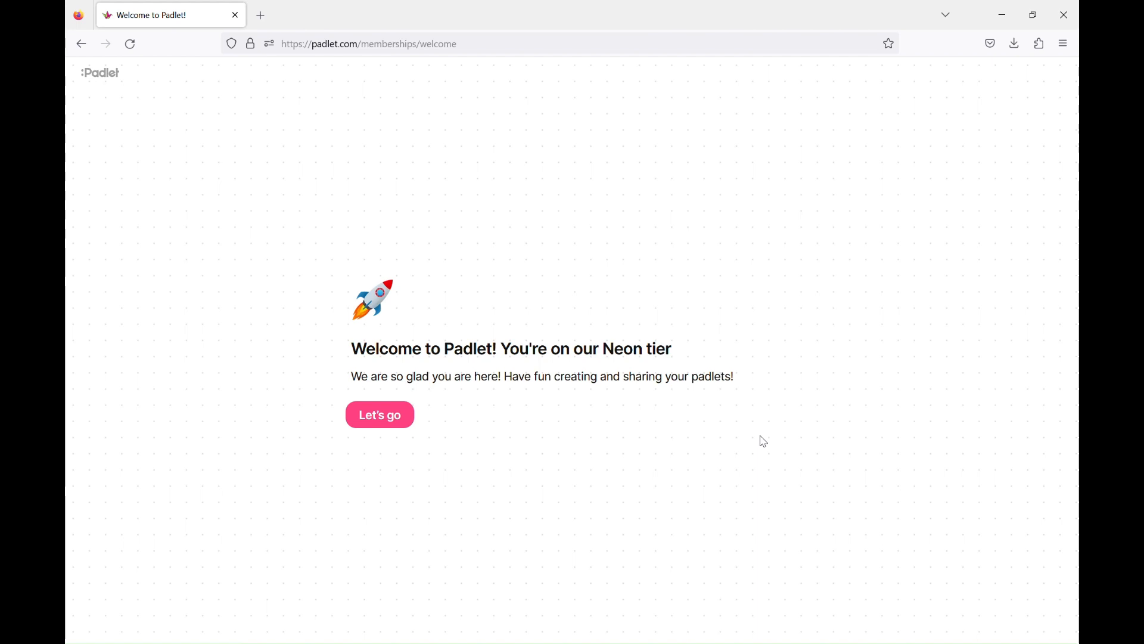
pyautogui.click(407, 425)
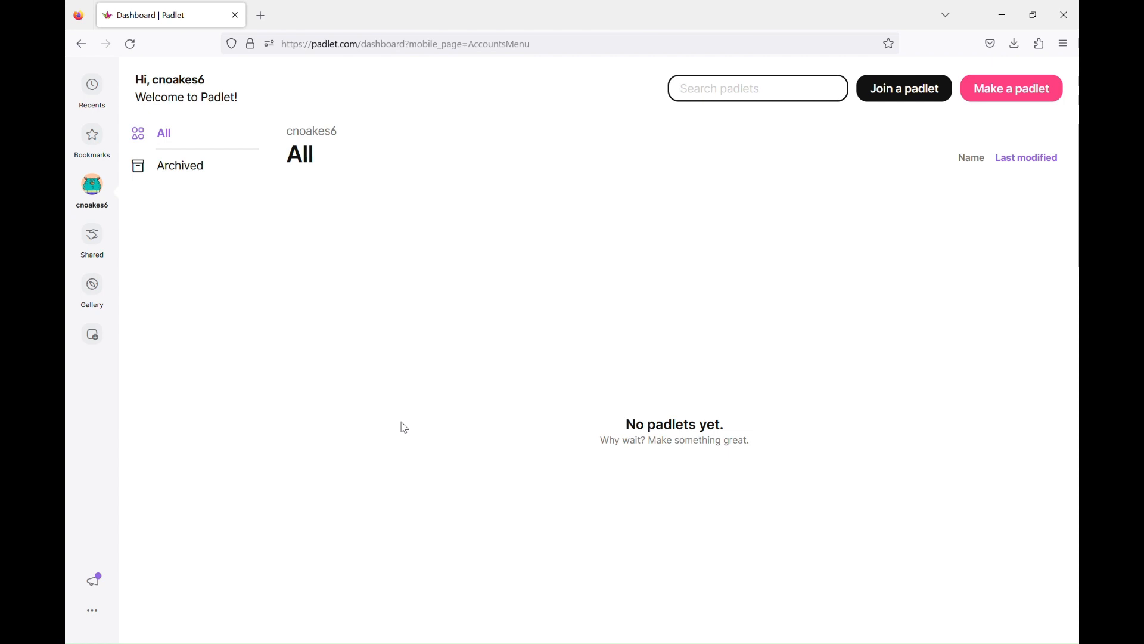
# - Make a new padlet using the Canvas format
pyautogui.click(1006, 103)
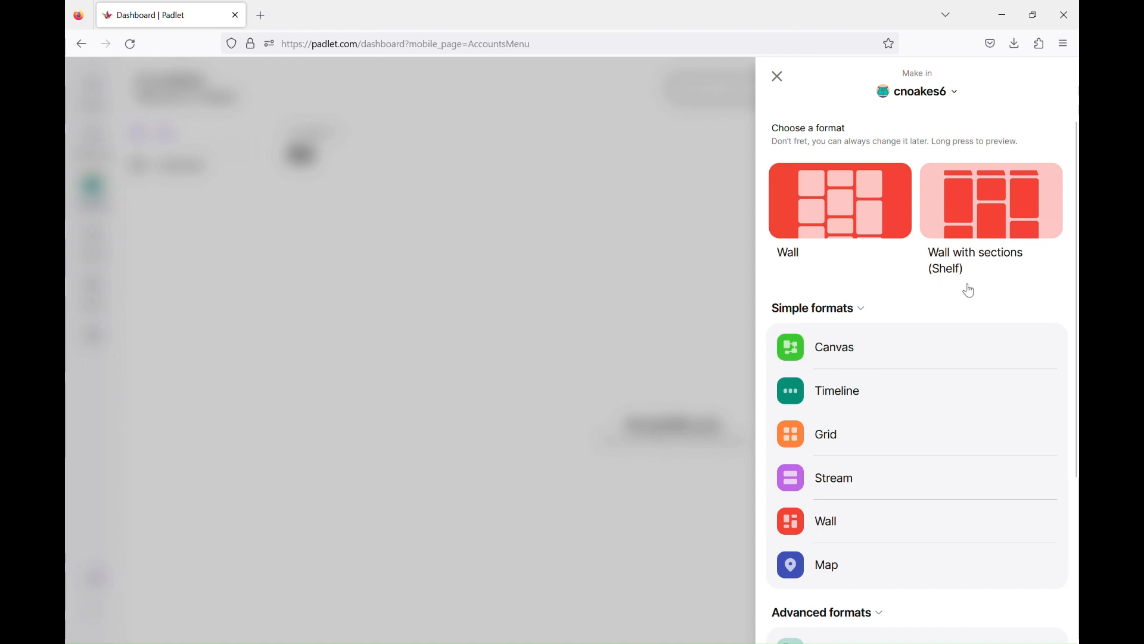
pyautogui.click(855, 350)
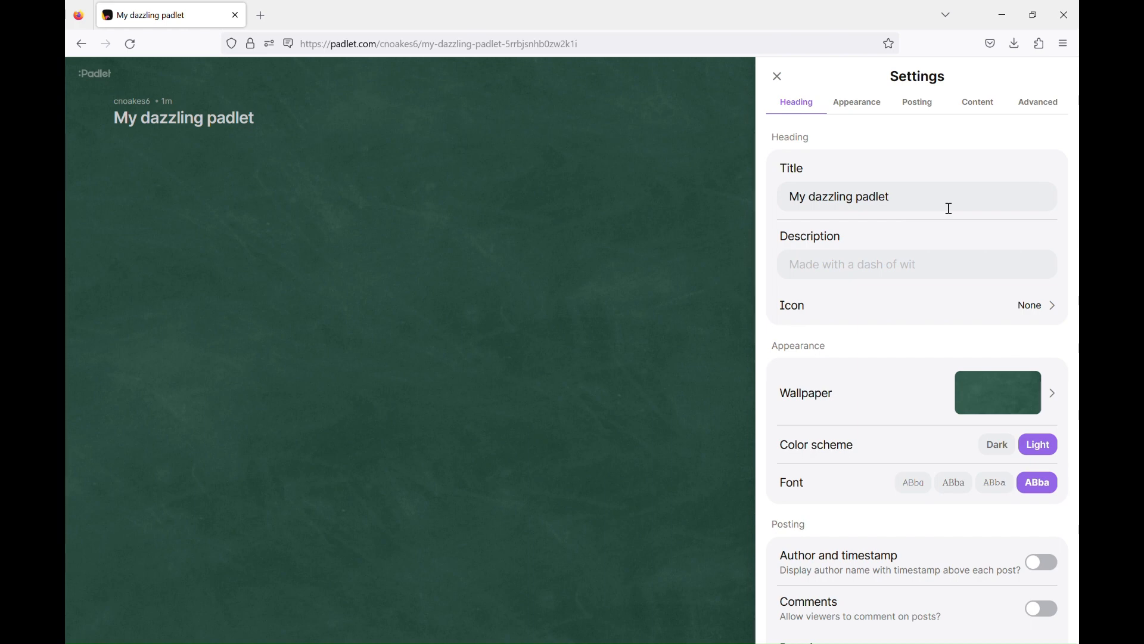
# - Retitle the padlet 'HIS140 Task 1 Concept Map' and enter the author's full name as its description
pyautogui.moveTo(919, 204); pyautogui.dragTo(794, 212)
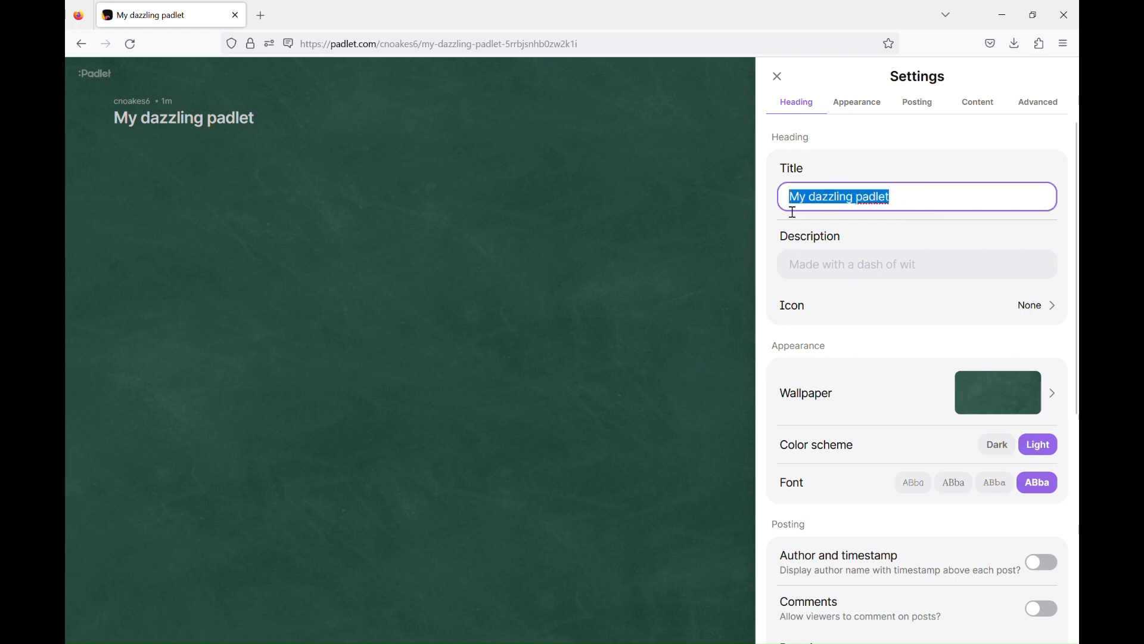
pyautogui.write('HIS140')
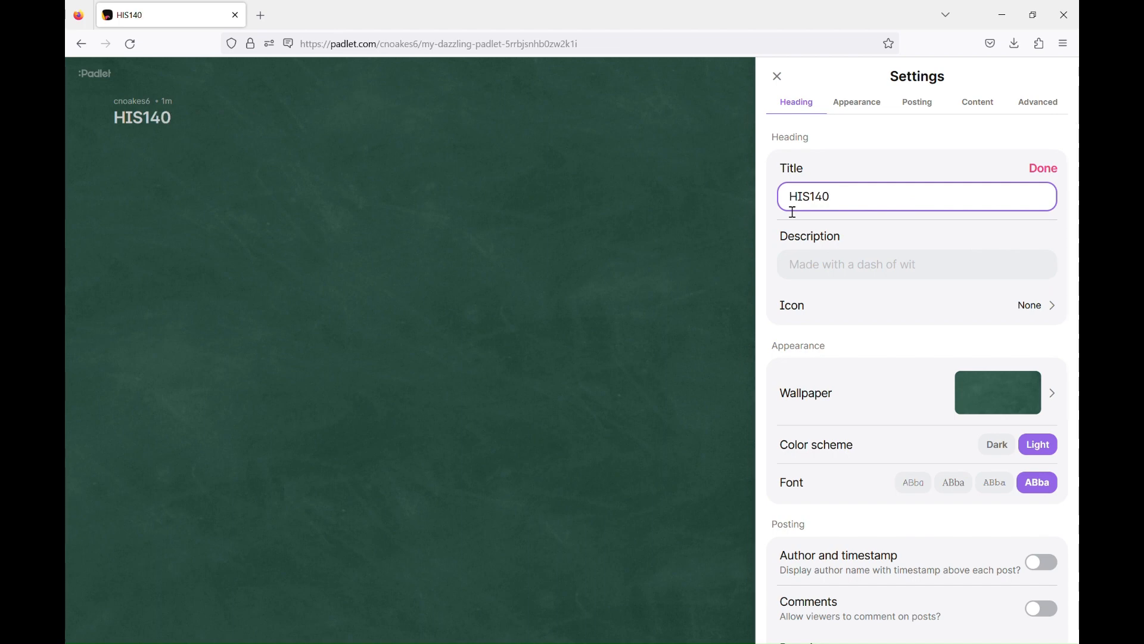
pyautogui.write(' Task 1 Concept Map')
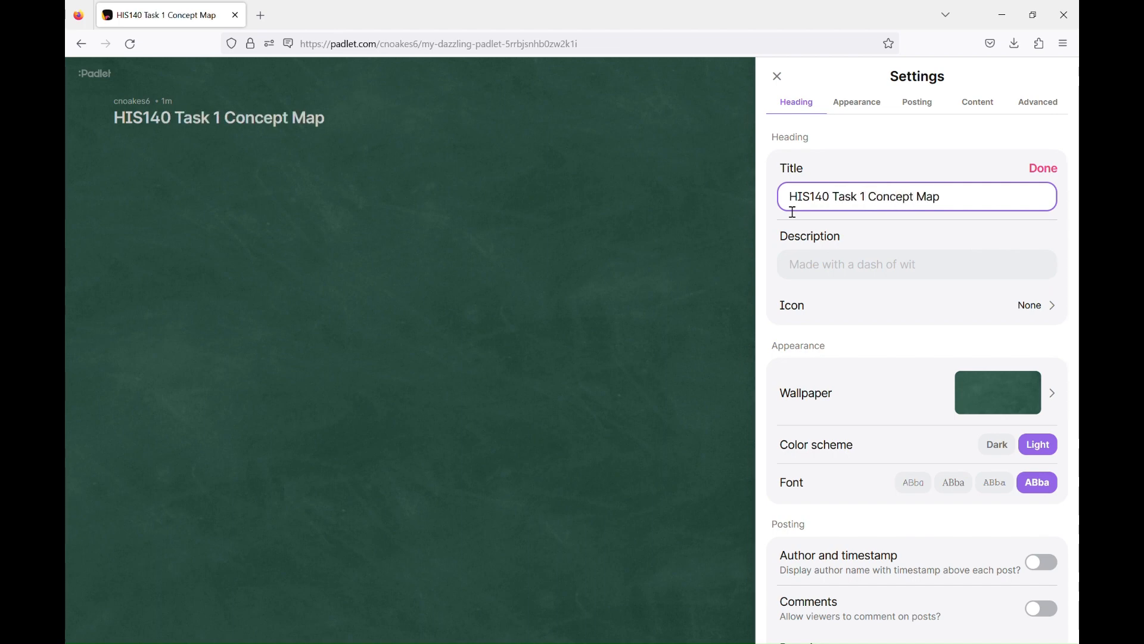
pyautogui.click(848, 269)
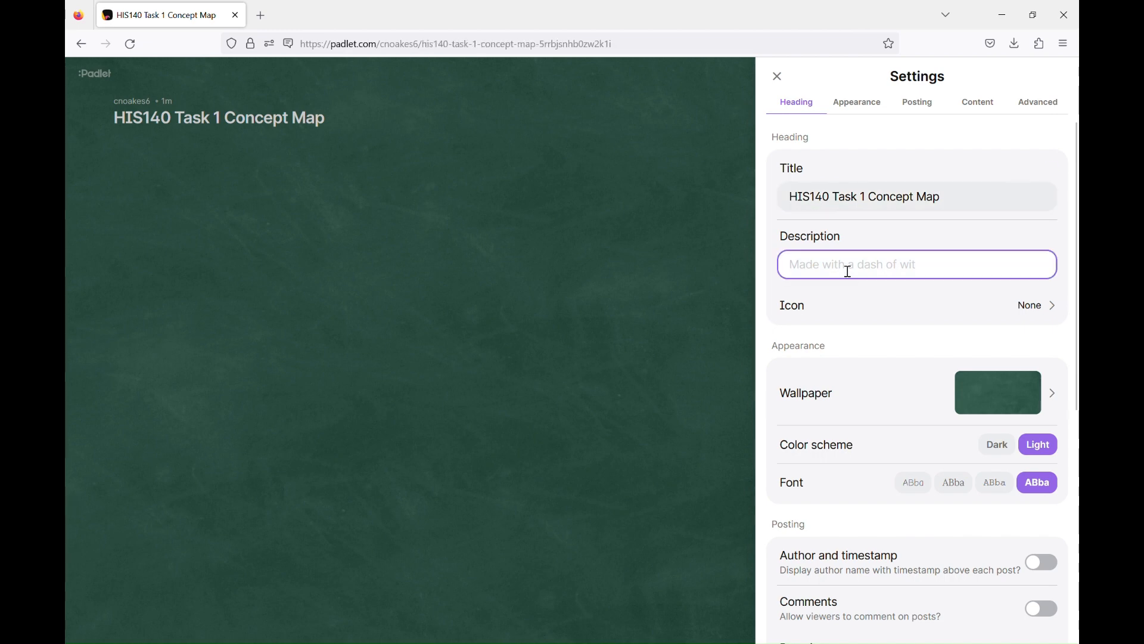
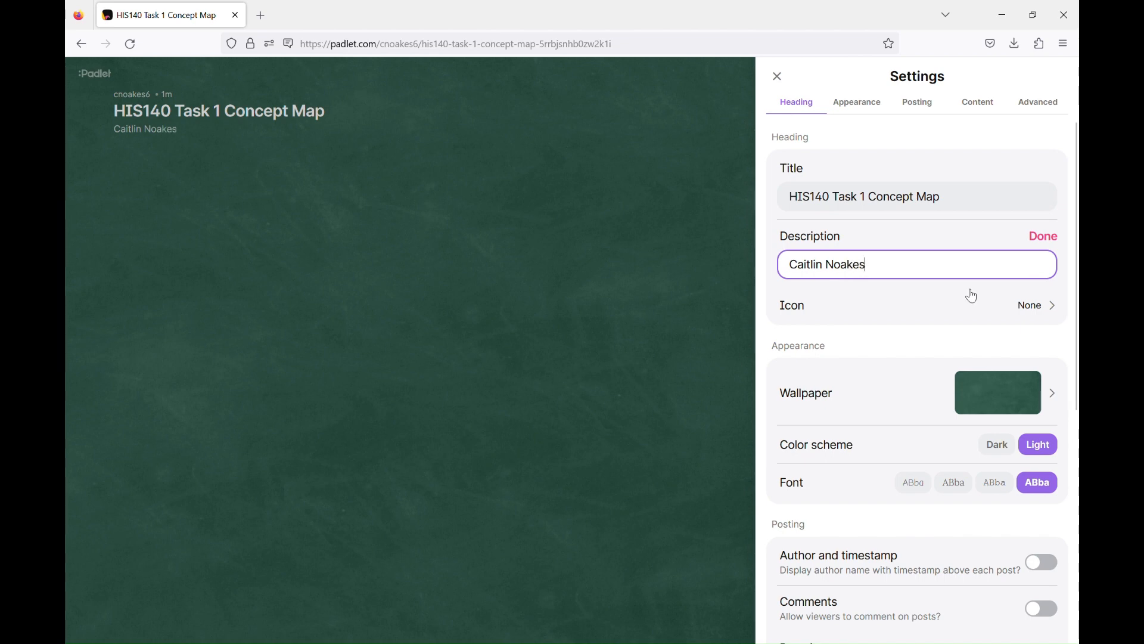
pyautogui.click(1050, 239)
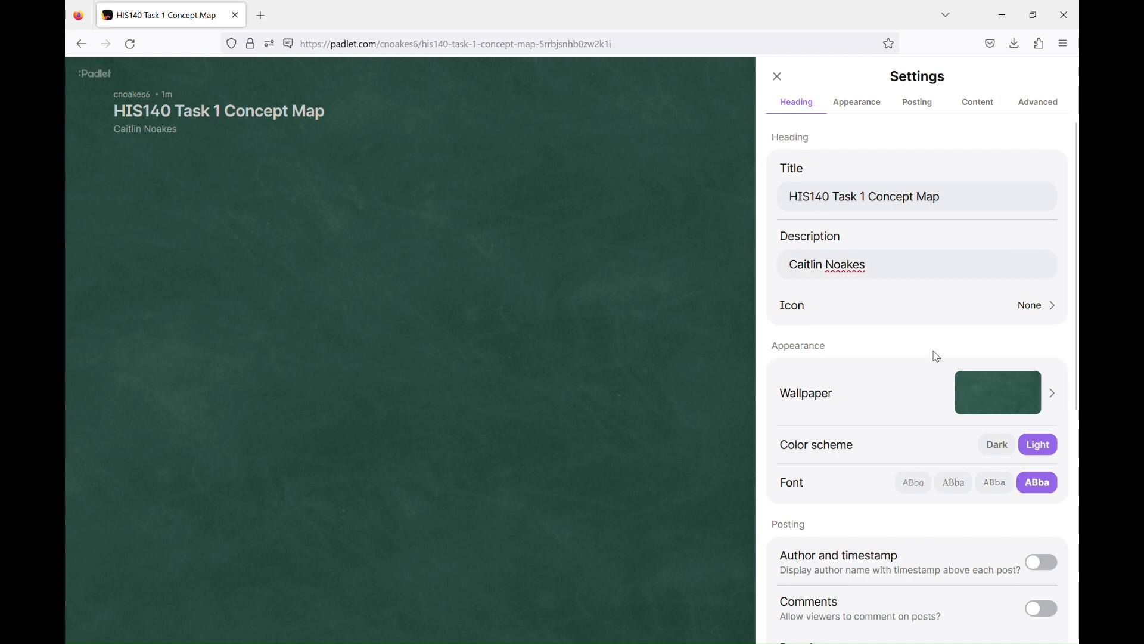
pyautogui.scroll(-2, 937, 356)
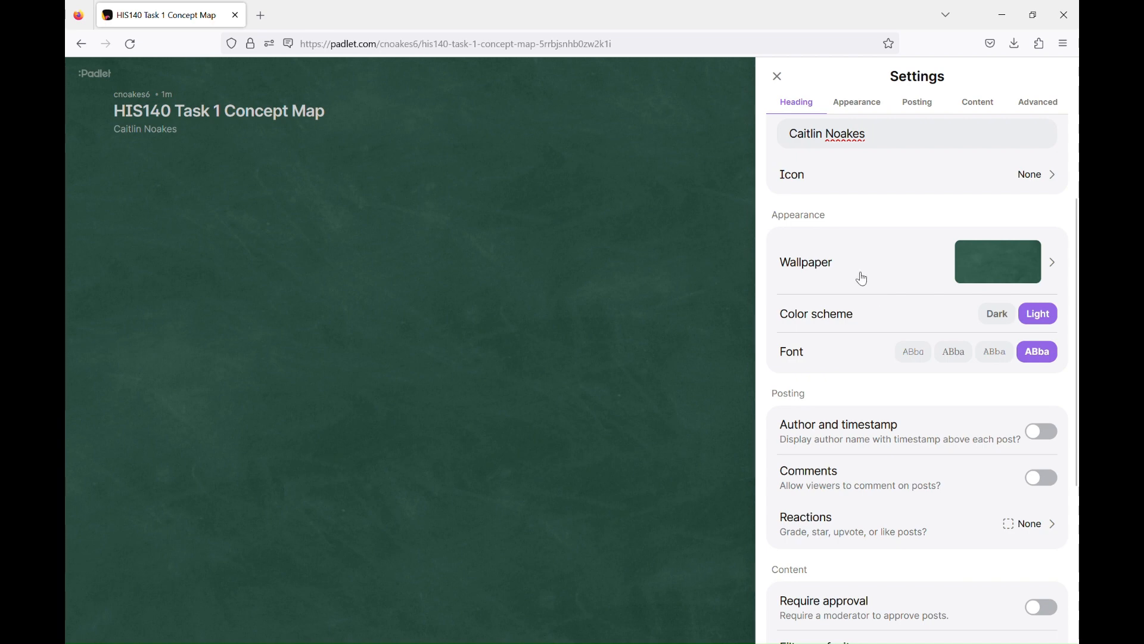
# - Set the wallpaper to the blue sky photo, save it, and close the settings
pyautogui.click(998, 261)
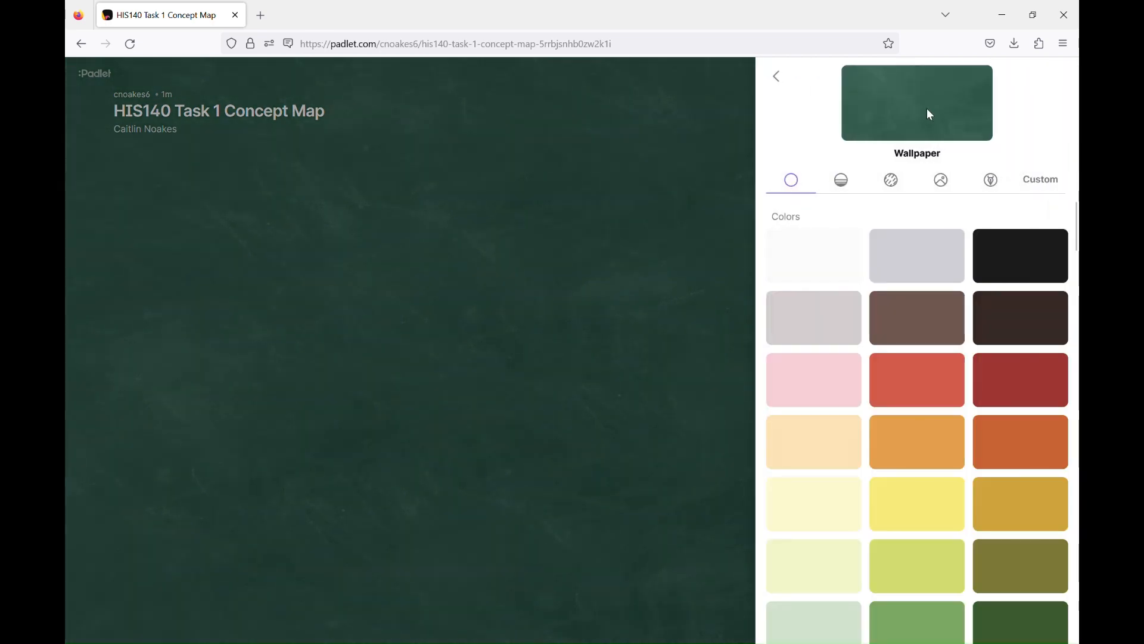
pyautogui.scroll(-2, 961, 316)
pyautogui.scroll(-15, 961, 316)
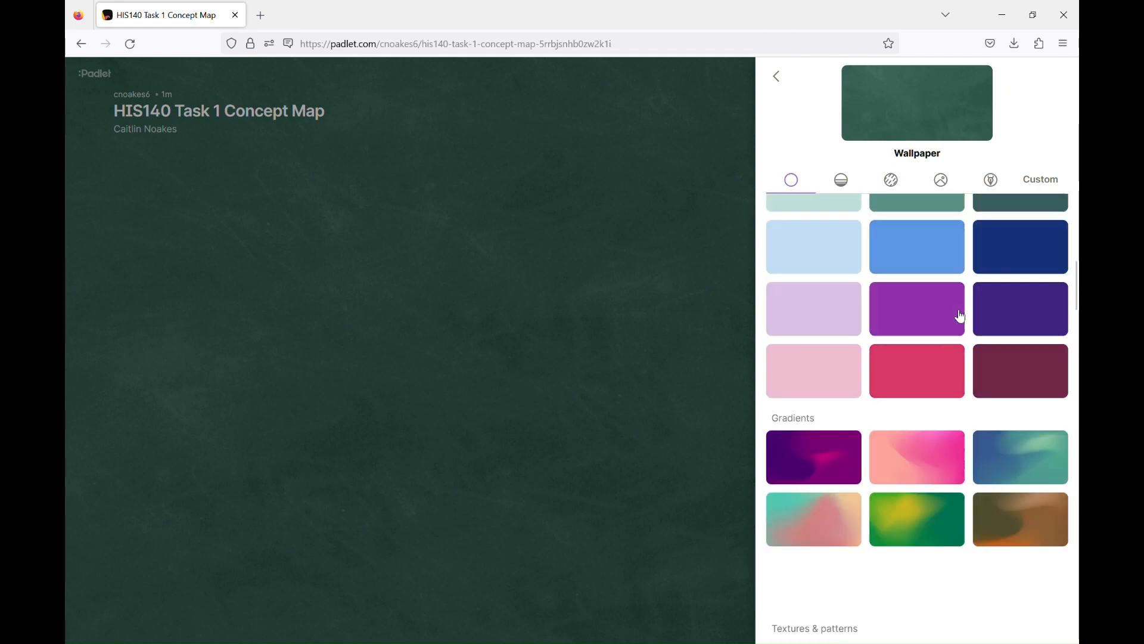
pyautogui.scroll(-20, 961, 316)
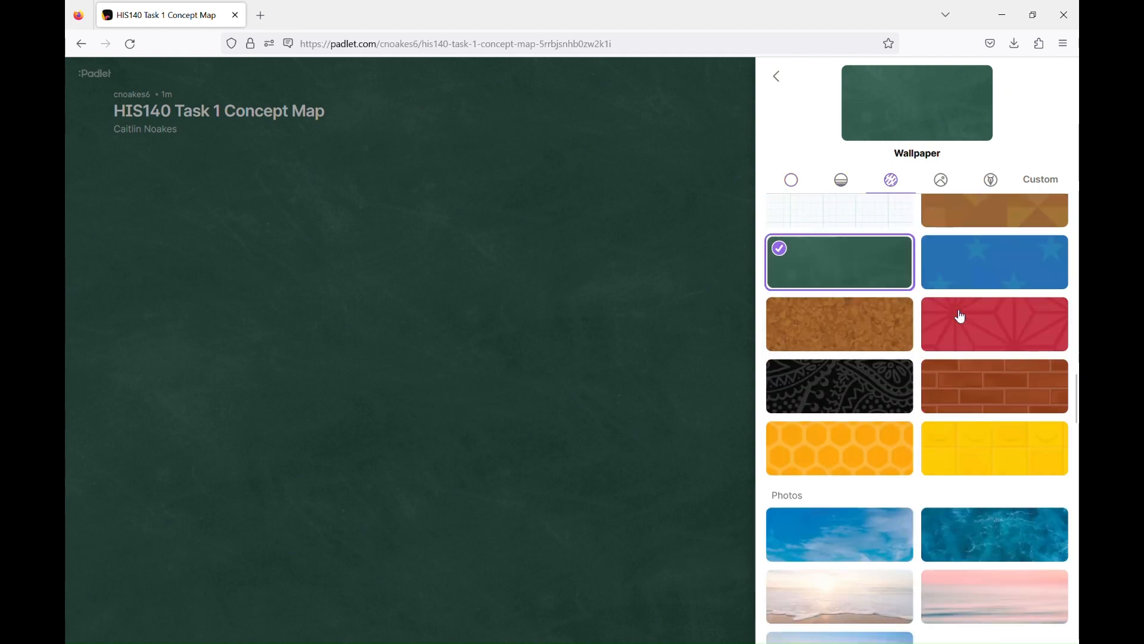
pyautogui.scroll(-5, 960, 316)
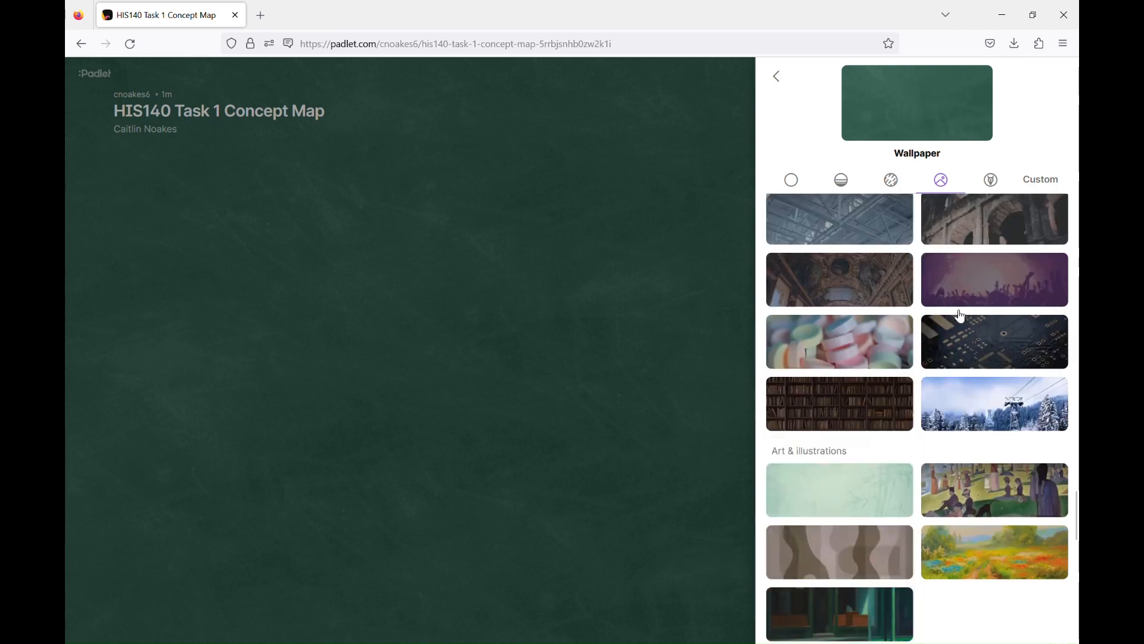
pyautogui.click(1043, 182)
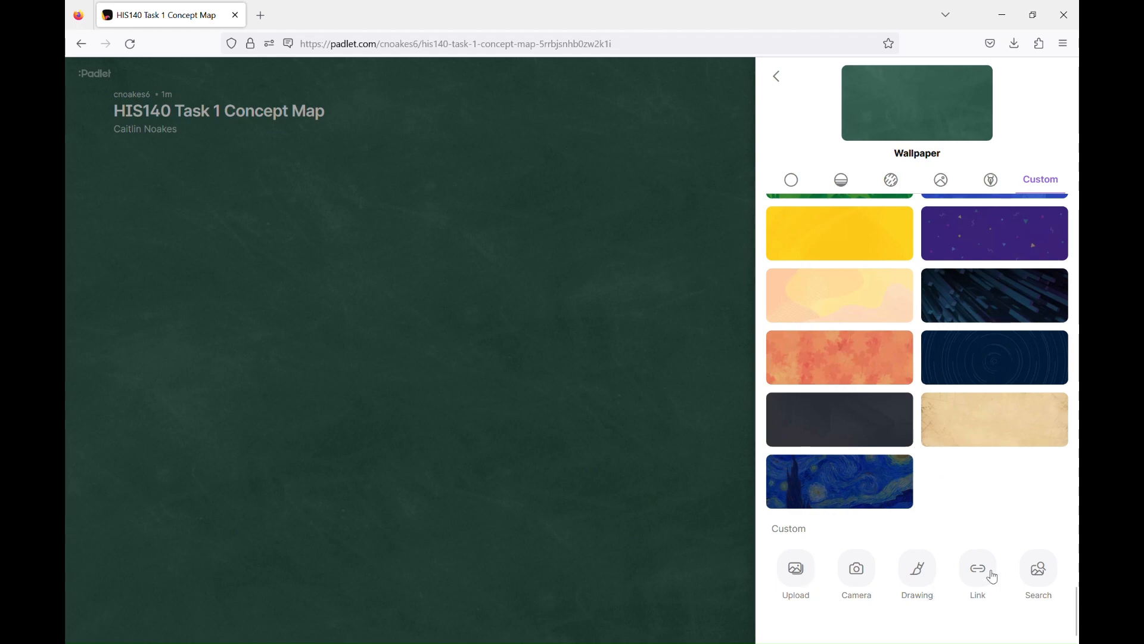
pyautogui.scroll(10, 1000, 506)
pyautogui.scroll(15, 1001, 511)
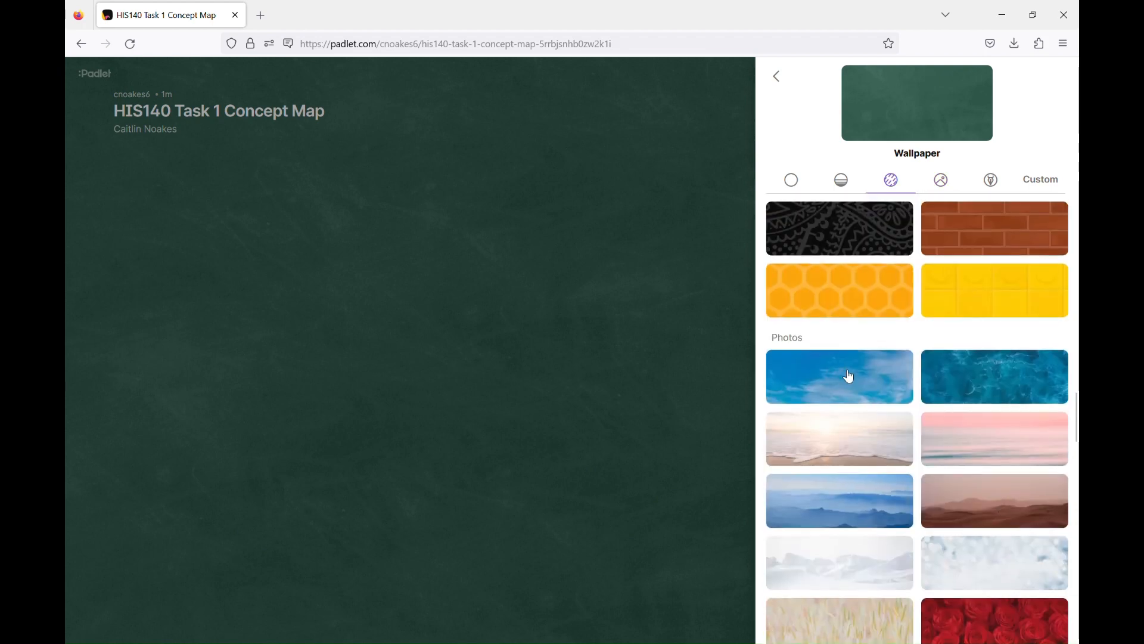
pyautogui.click(851, 377)
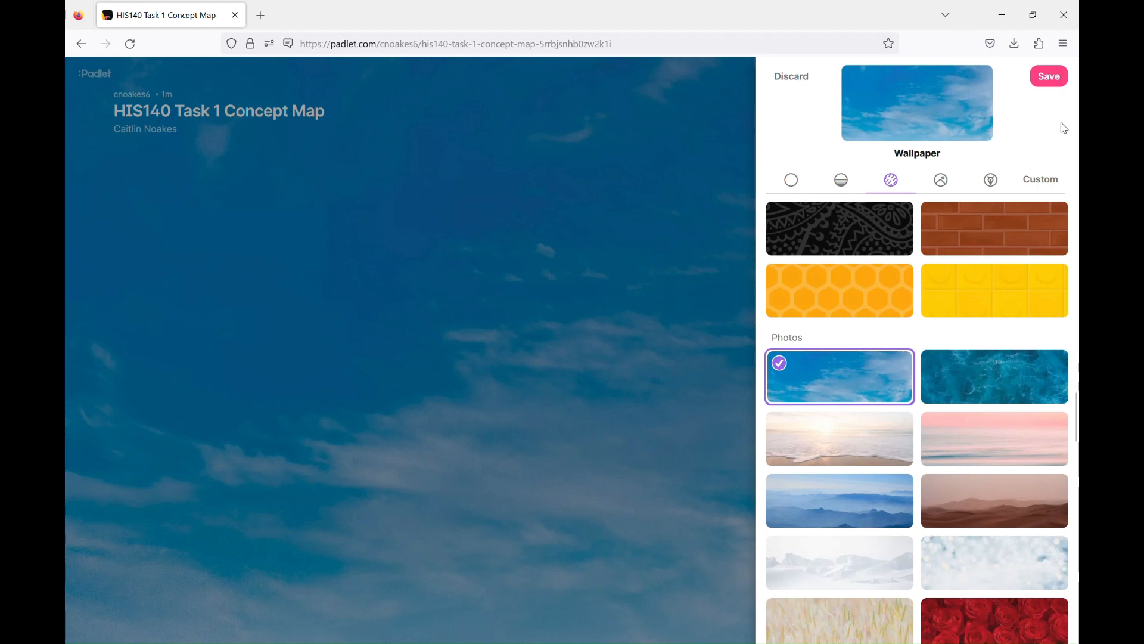
pyautogui.click(1049, 82)
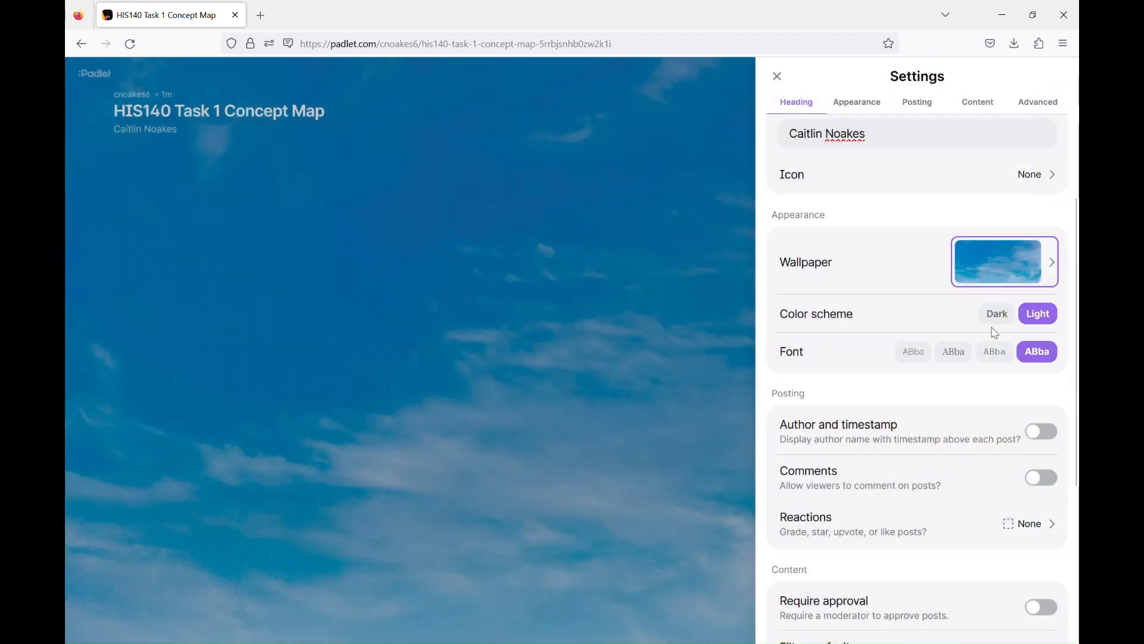
pyautogui.click(640, 267)
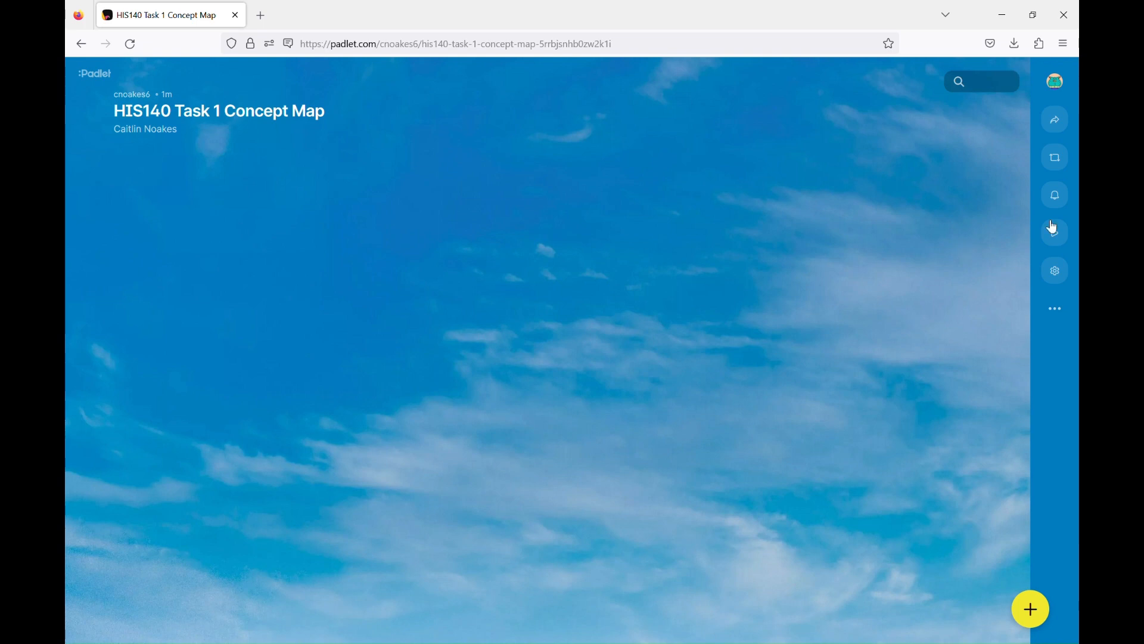
# - Change visitor permissions to Can read in the privacy settings and save the change
pyautogui.click(1057, 127)
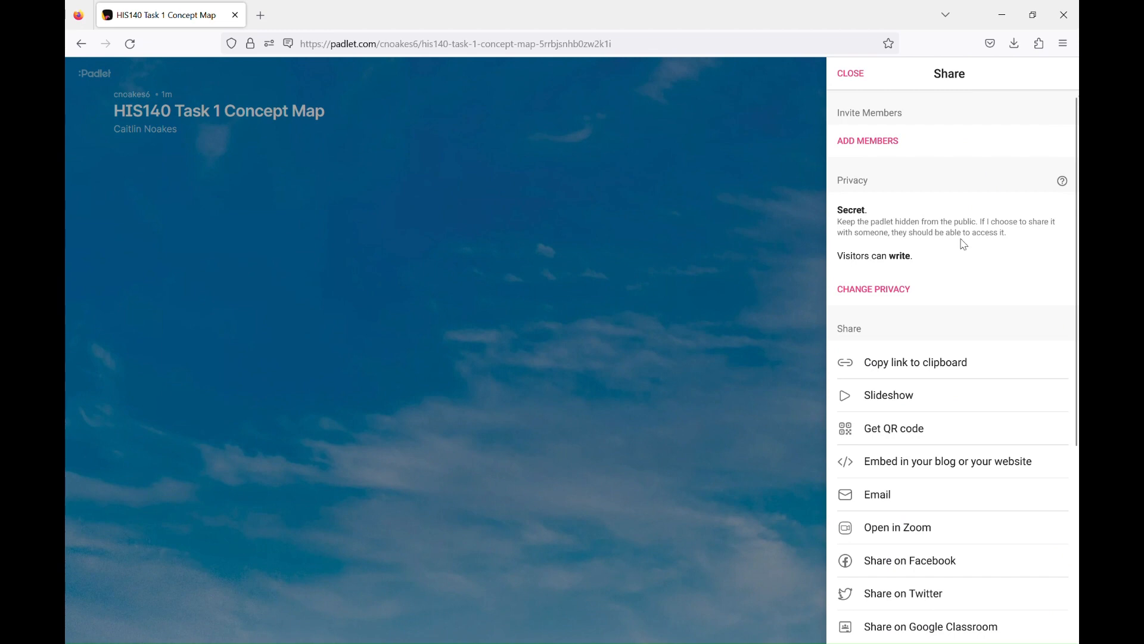
pyautogui.click(886, 301)
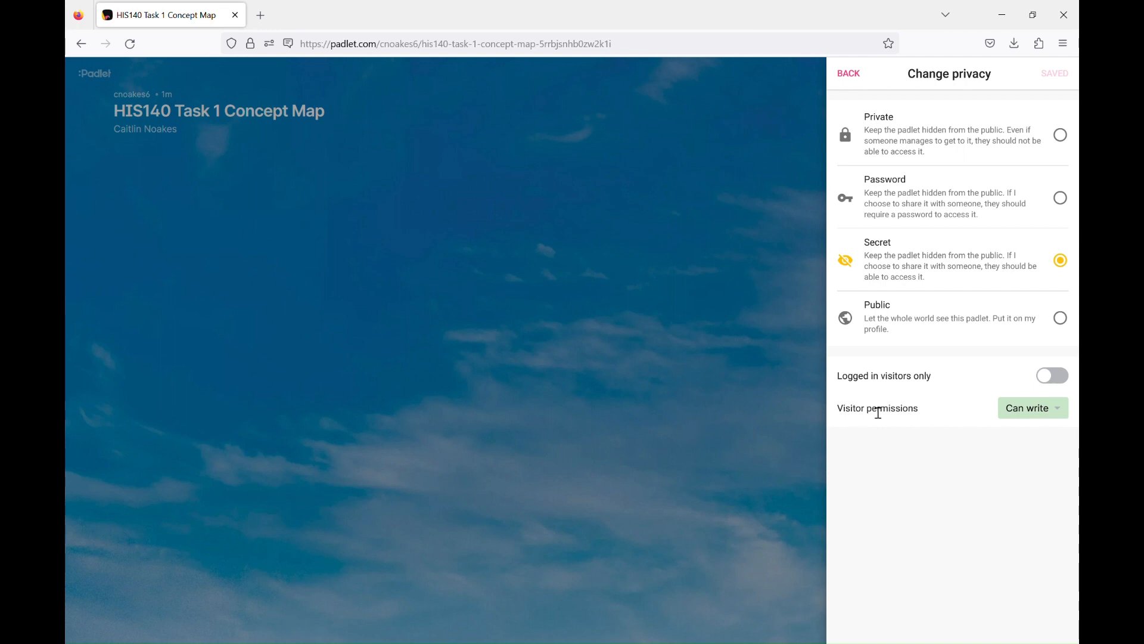
pyautogui.click(1058, 419)
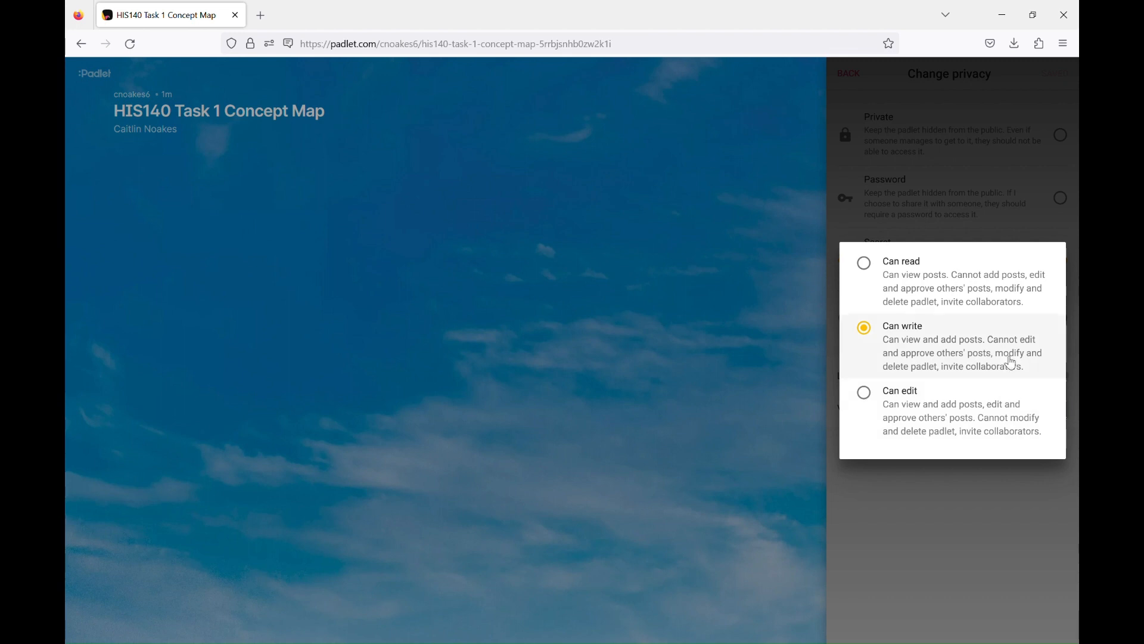
pyautogui.click(985, 295)
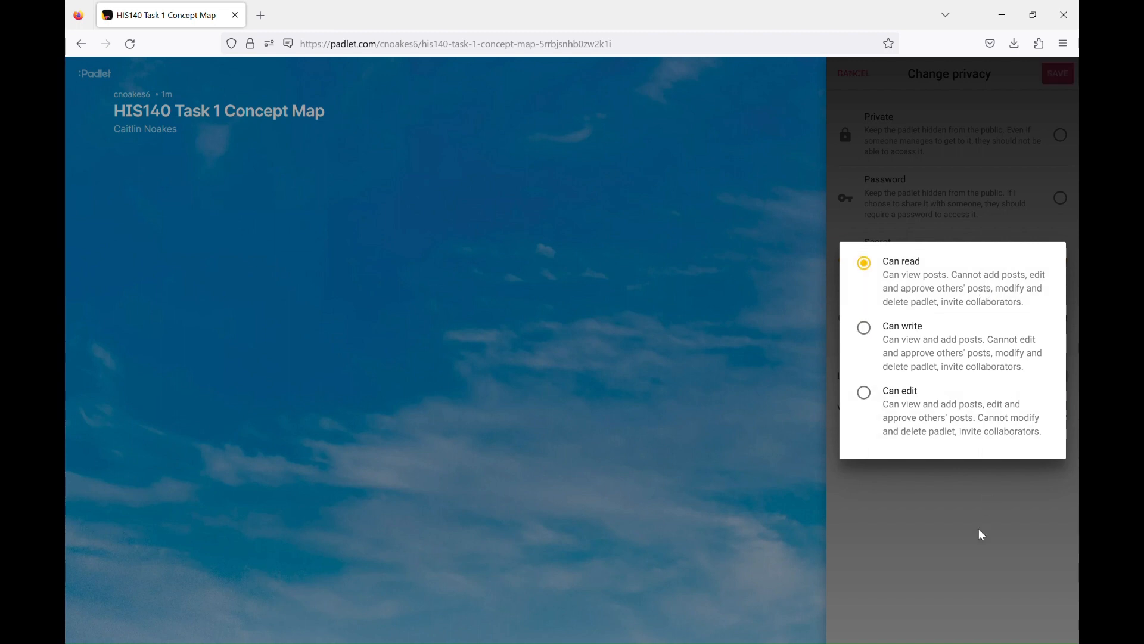
pyautogui.click(966, 584)
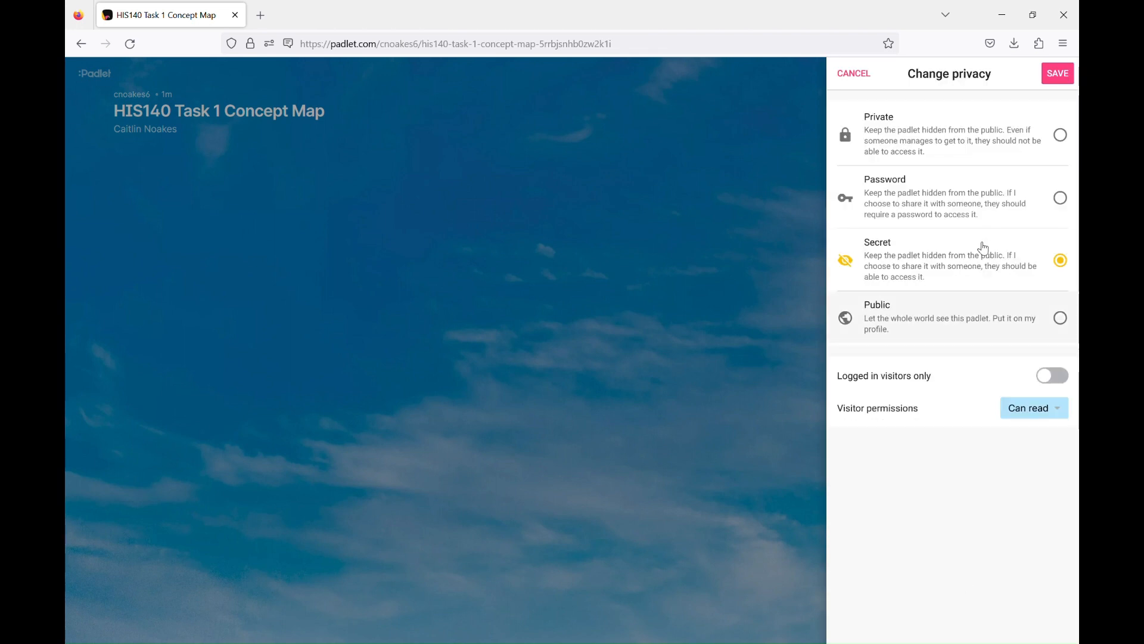
pyautogui.click(1061, 86)
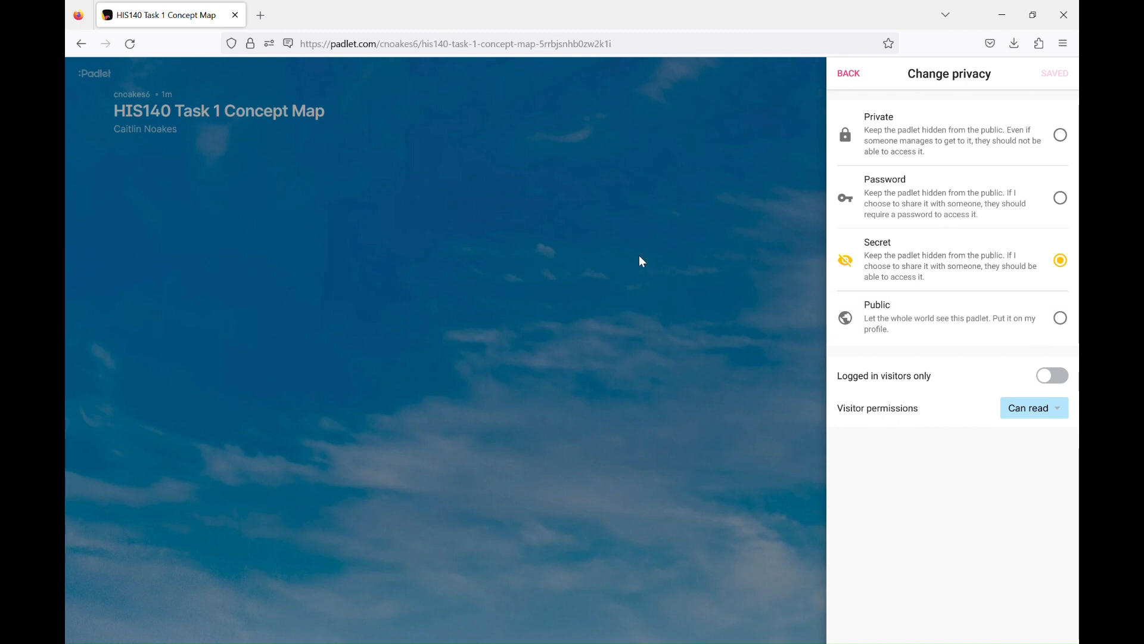
pyautogui.click(616, 289)
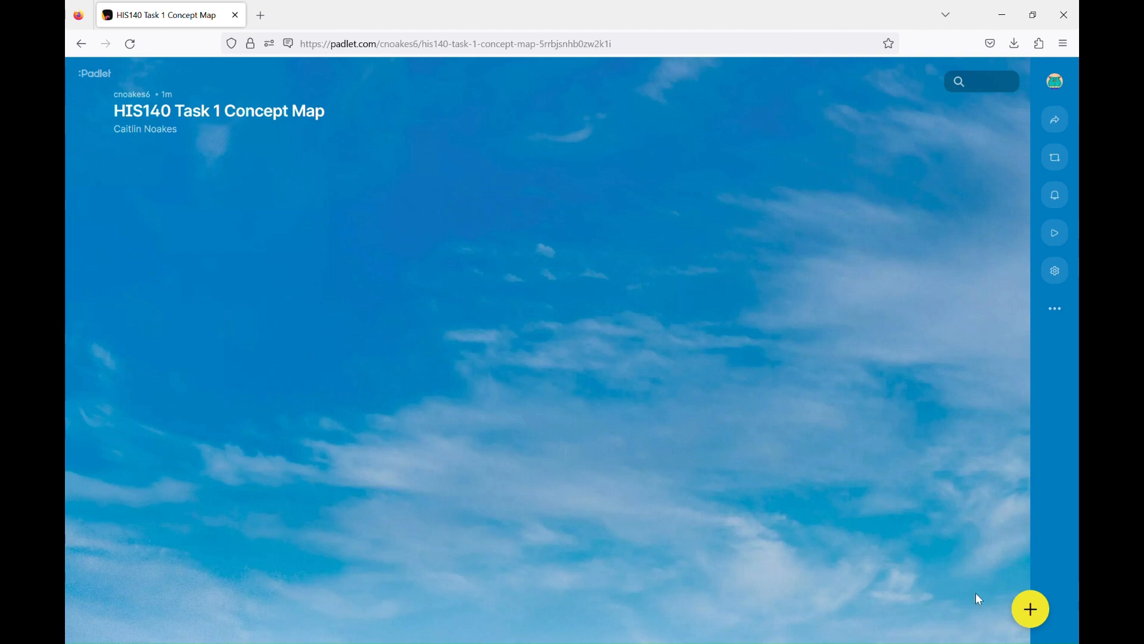
# - Start a new post titled 'Complecity'
pyautogui.click(1040, 618)
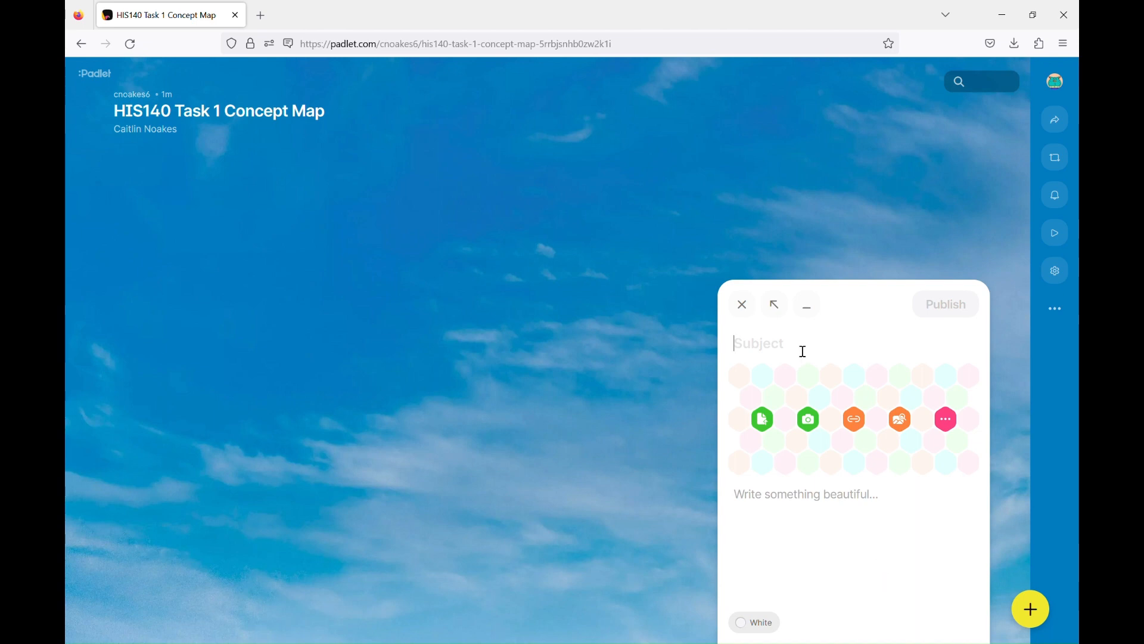
pyautogui.write('Complecit')
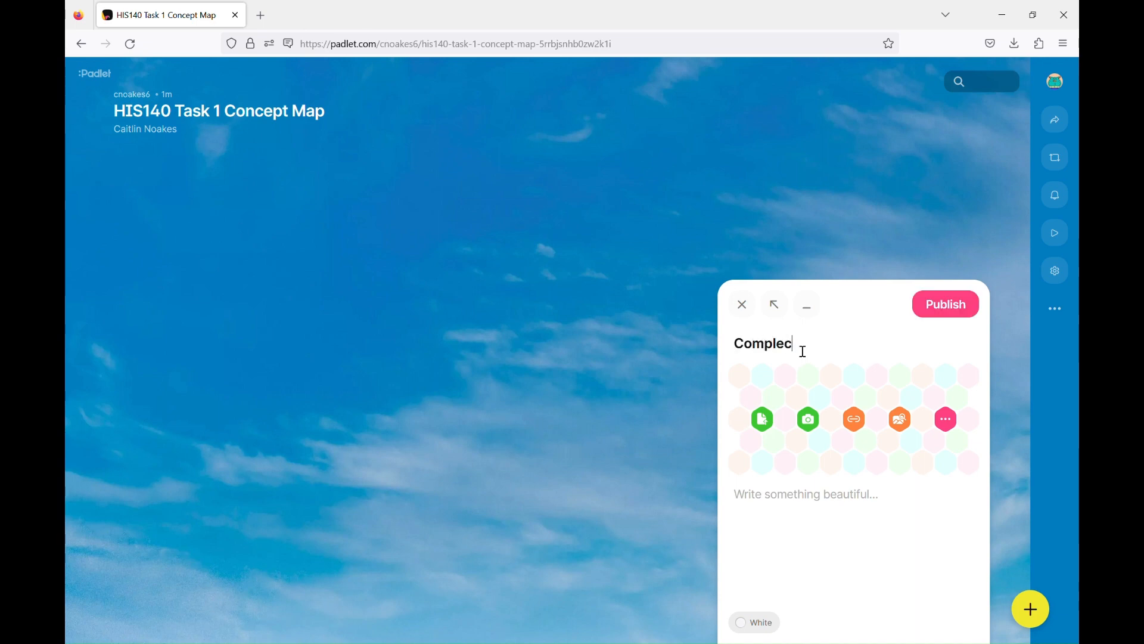
pyautogui.press('BackSpace')
pyautogui.press('BackSpace')
pyautogui.write('ity')
# - Write the body: new forms of energy create new experiences in economics, technology, science
pyautogui.click(773, 508)
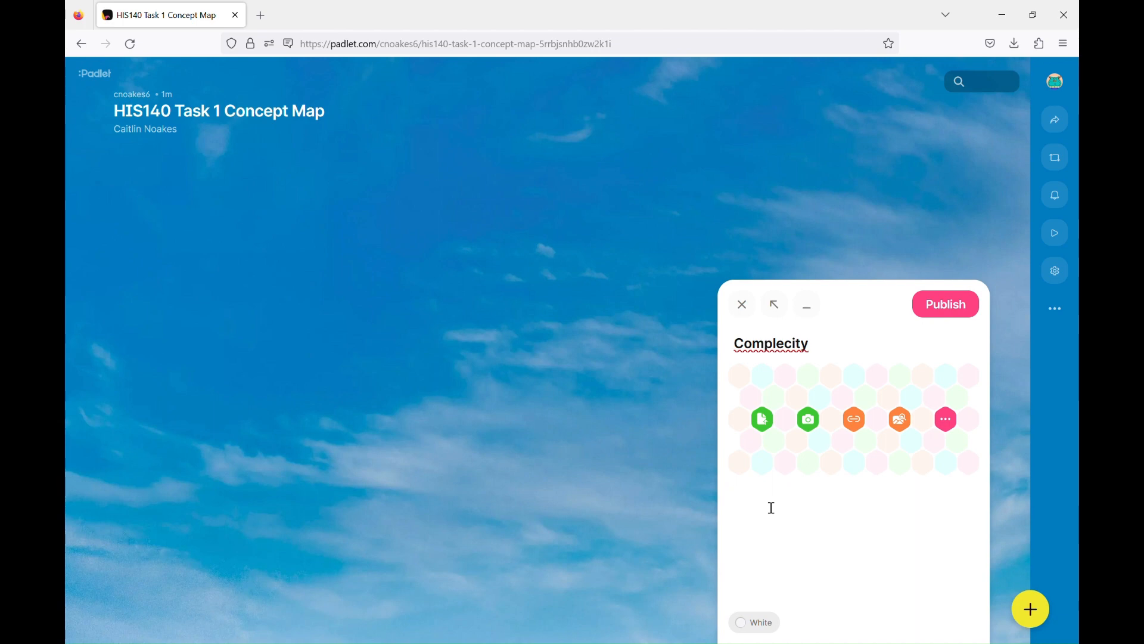
pyautogui.write('When we access new forms')
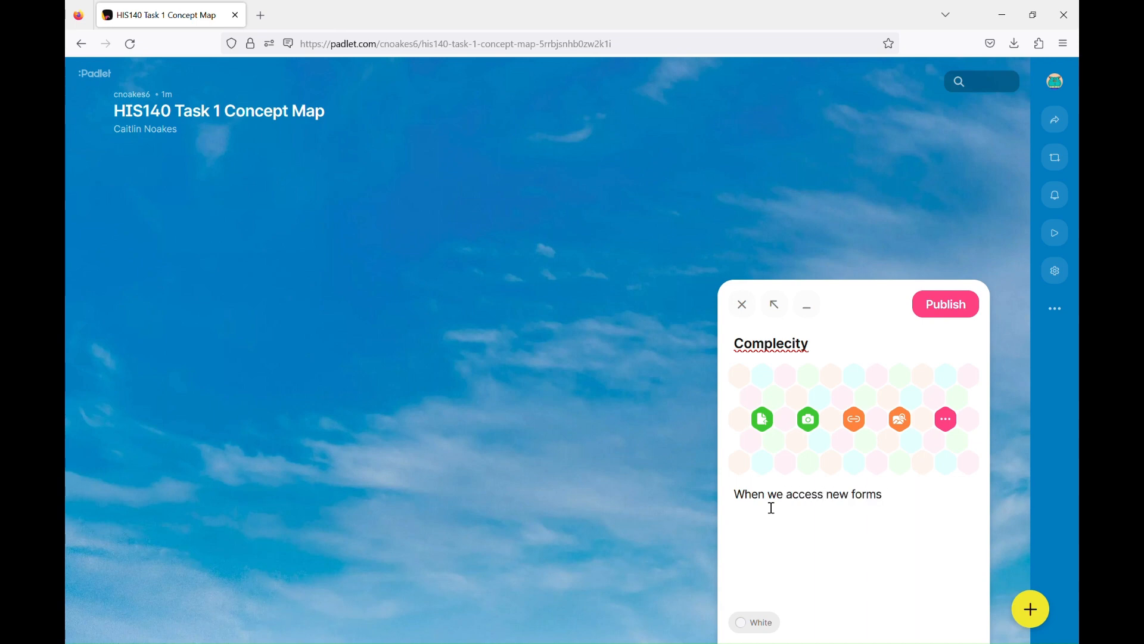
pyautogui.write(' of energy we create new expe')
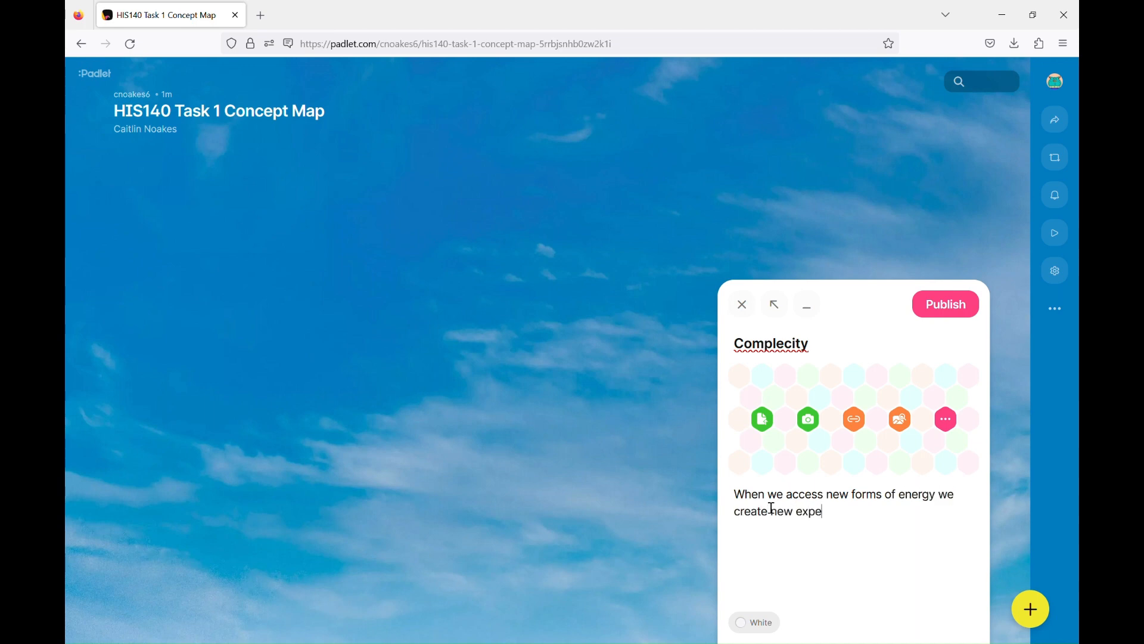
pyautogui.write('riences in areas like economics, technology')
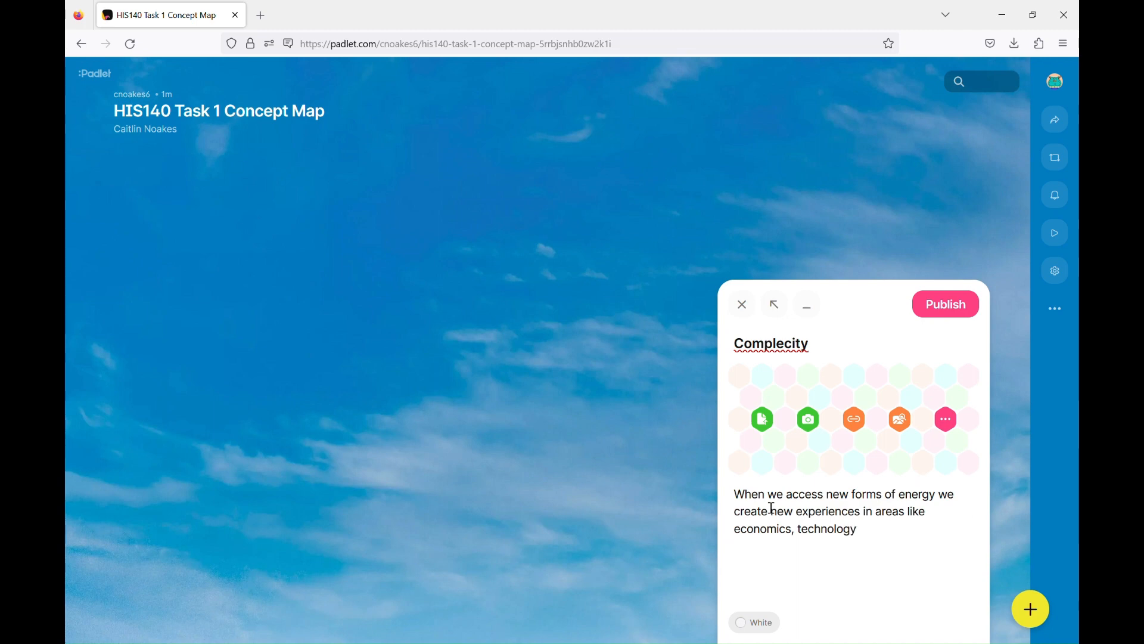
pyautogui.write(', science ...')
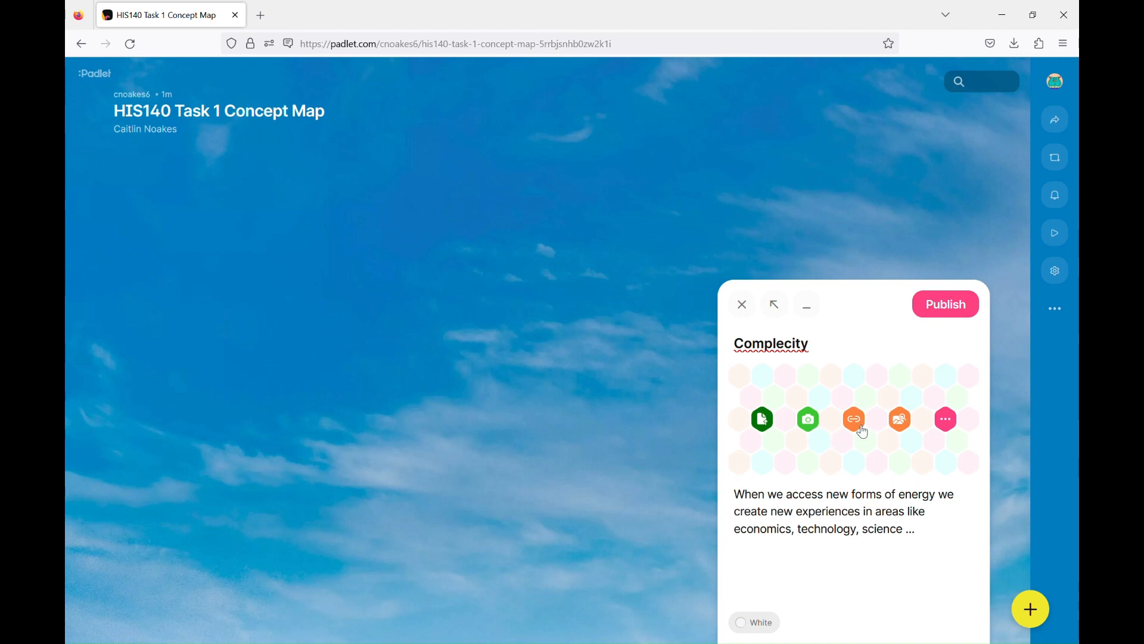
# - Browse the post's attachment options: link, then image, GIF, YouTube and Spotify searches
pyautogui.click(856, 420)
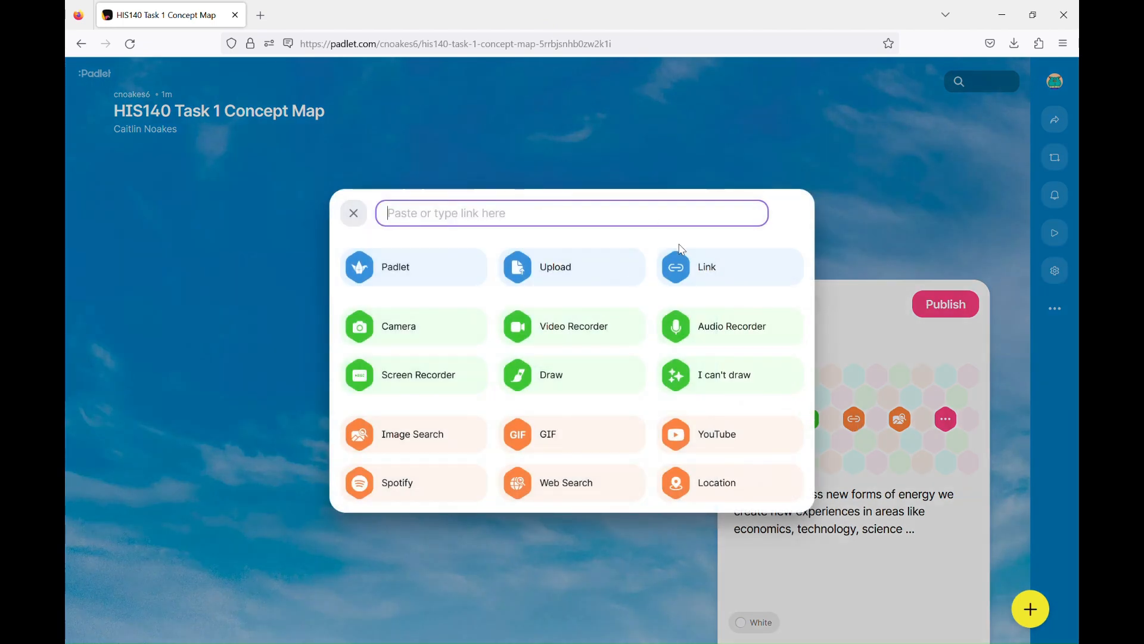
pyautogui.click(354, 214)
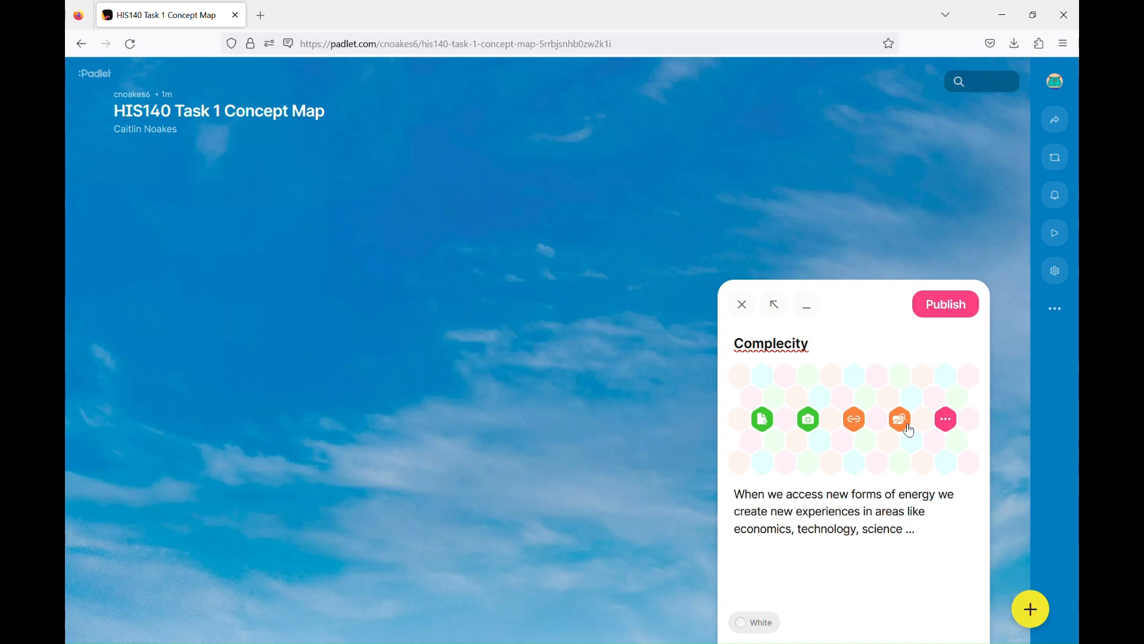
pyautogui.click(907, 425)
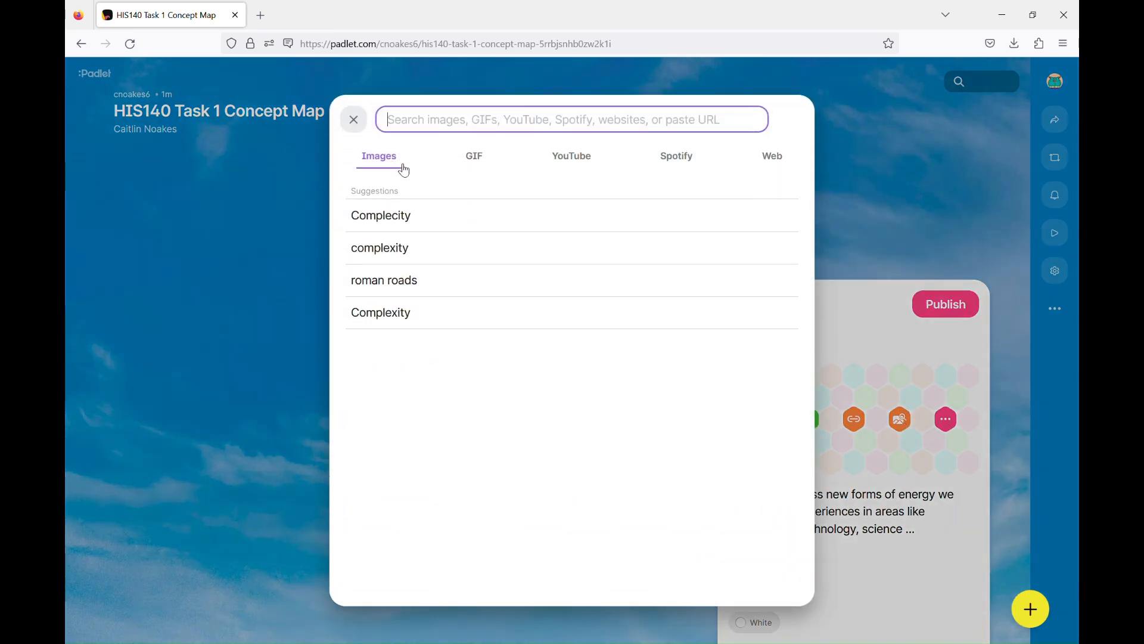
pyautogui.click(486, 164)
pyautogui.click(571, 162)
pyautogui.click(695, 161)
pyautogui.click(380, 157)
# - Search images for 'Complexity', attach the colourful rope-knot picture, and publish the post
pyautogui.write('Complexity')
pyautogui.press('Return')
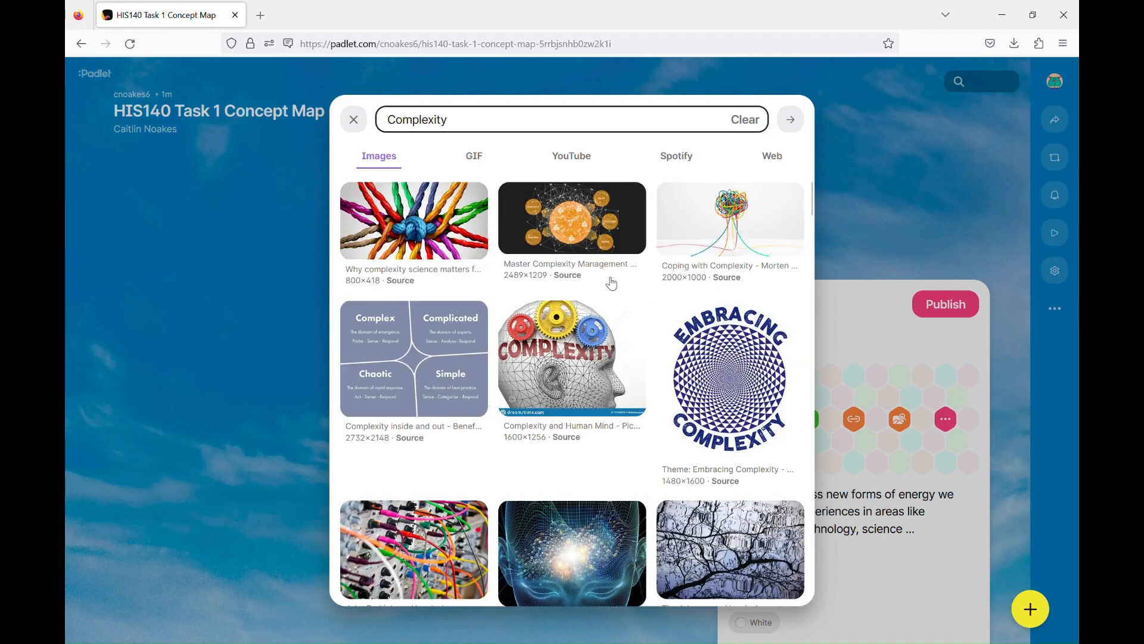
pyautogui.click(428, 237)
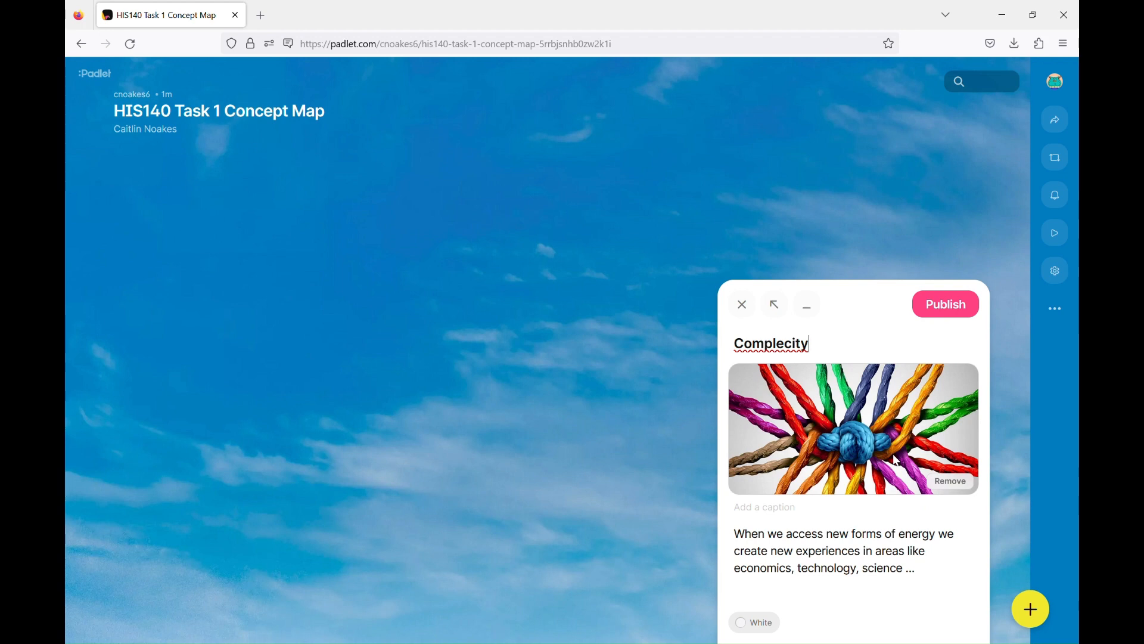
pyautogui.click(969, 318)
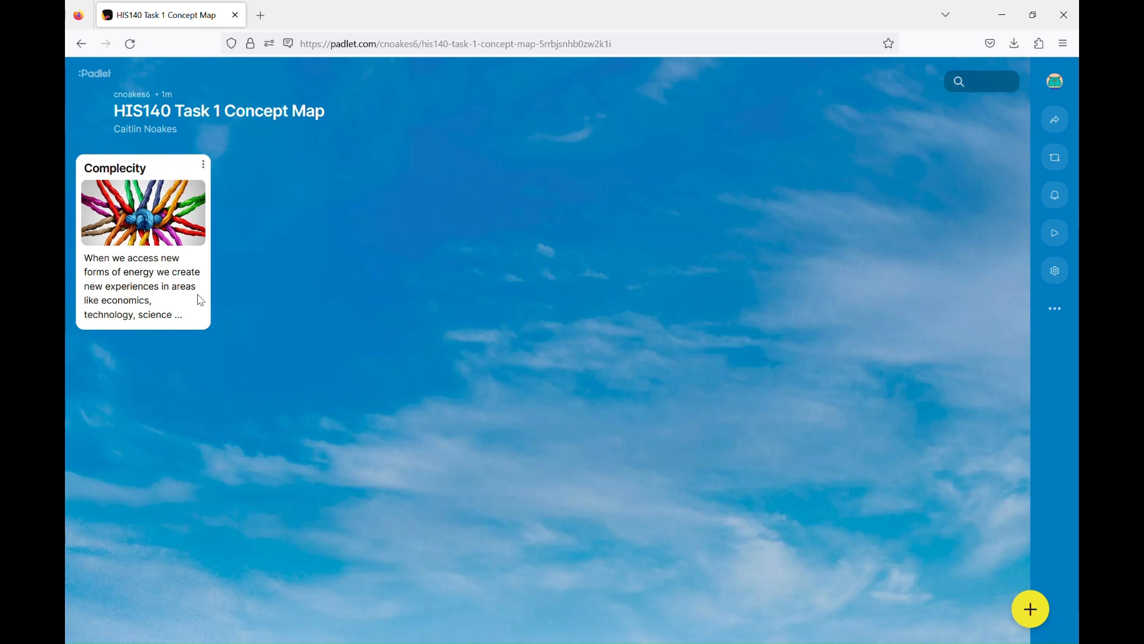
# - Drag the Complecity post around the board, settling it near the centre
pyautogui.moveTo(178, 286); pyautogui.dragTo(529, 344)
pyautogui.moveTo(177, 327); pyautogui.dragTo(500, 387)
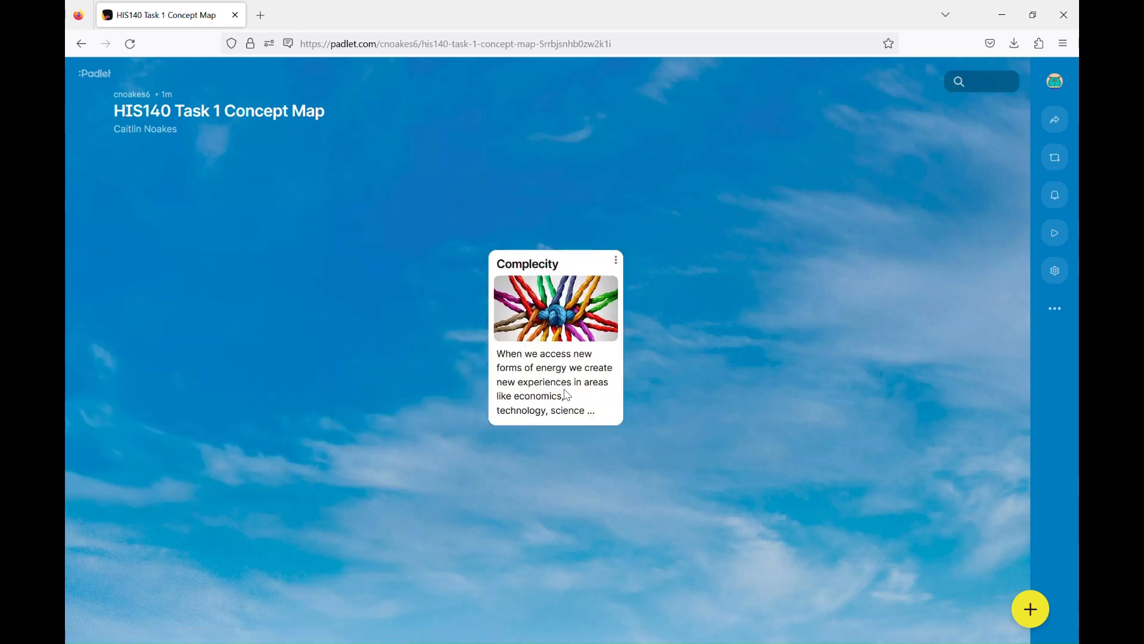
pyautogui.moveTo(568, 396); pyautogui.dragTo(1067, 369)
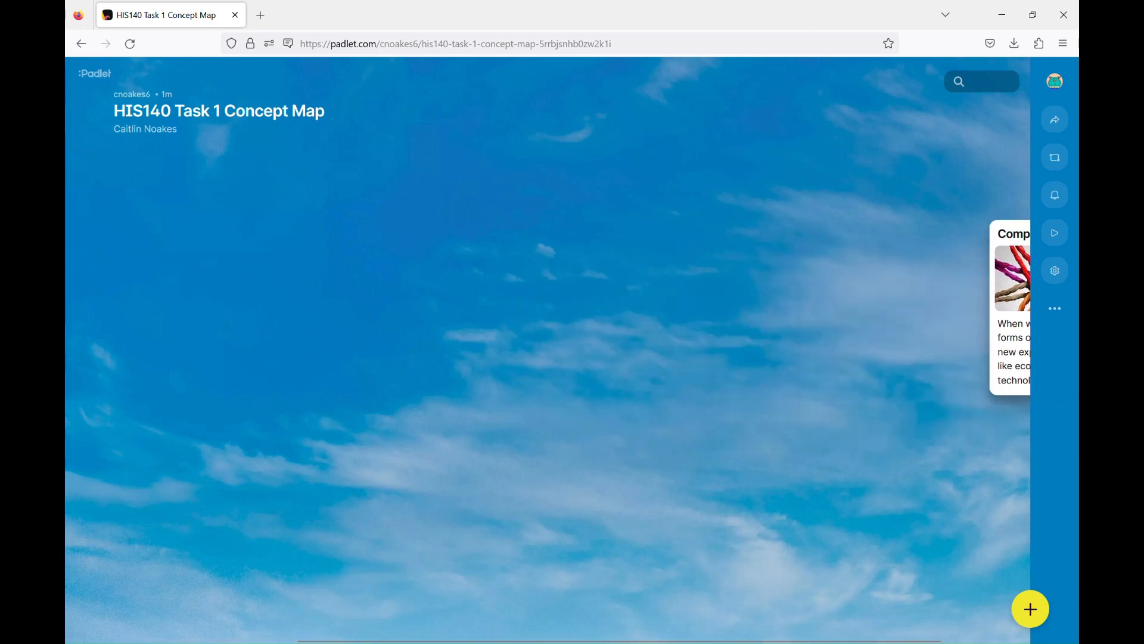
pyautogui.moveTo(983, 367); pyautogui.dragTo(617, 413)
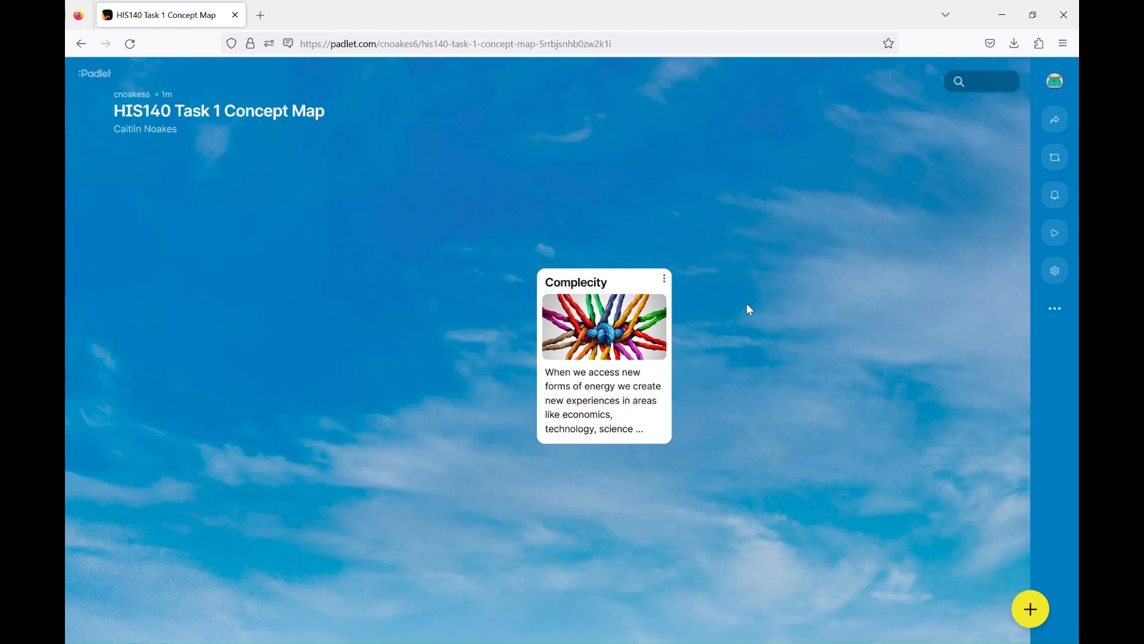
# - Open the Complecity post for editing and remove its current image
pyautogui.click(666, 282)
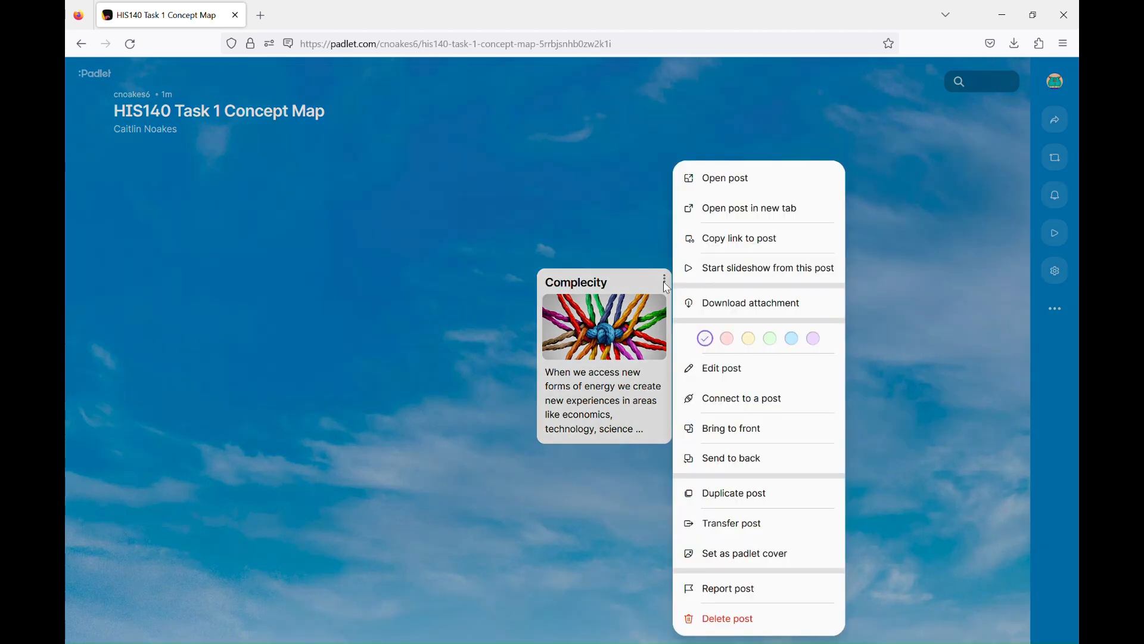
pyautogui.click(767, 376)
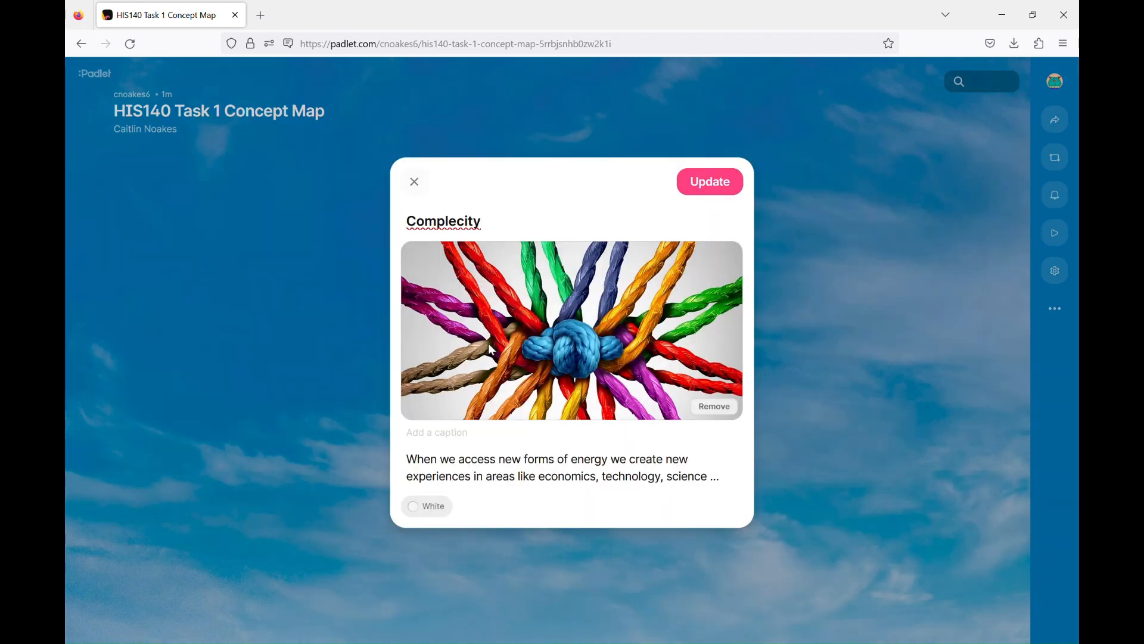
pyautogui.click(717, 410)
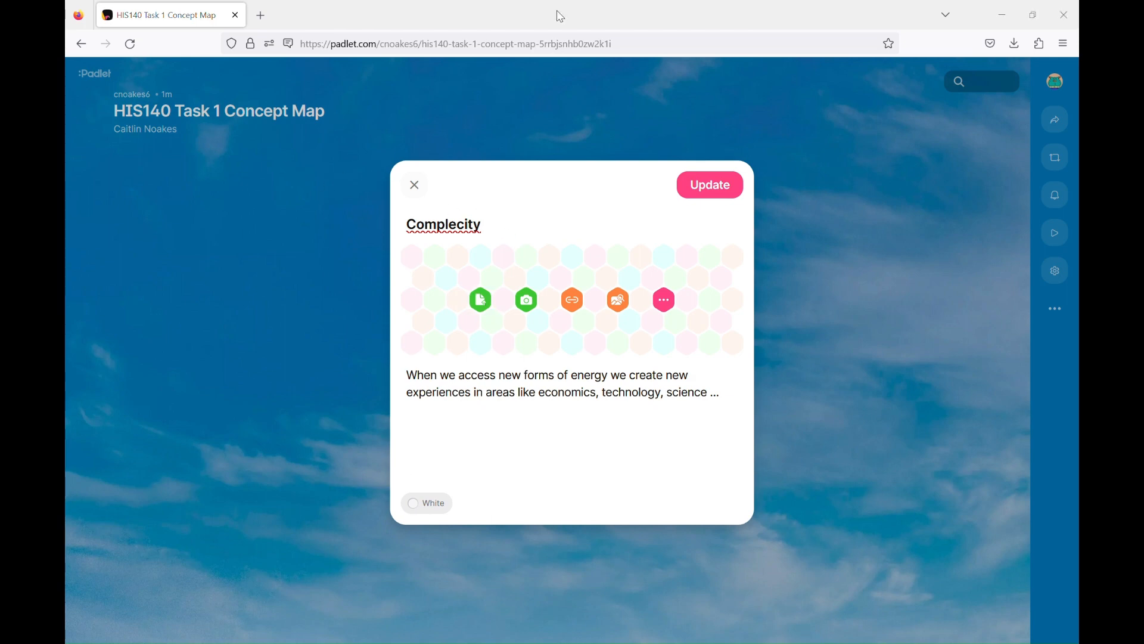
pyautogui.click(527, 300)
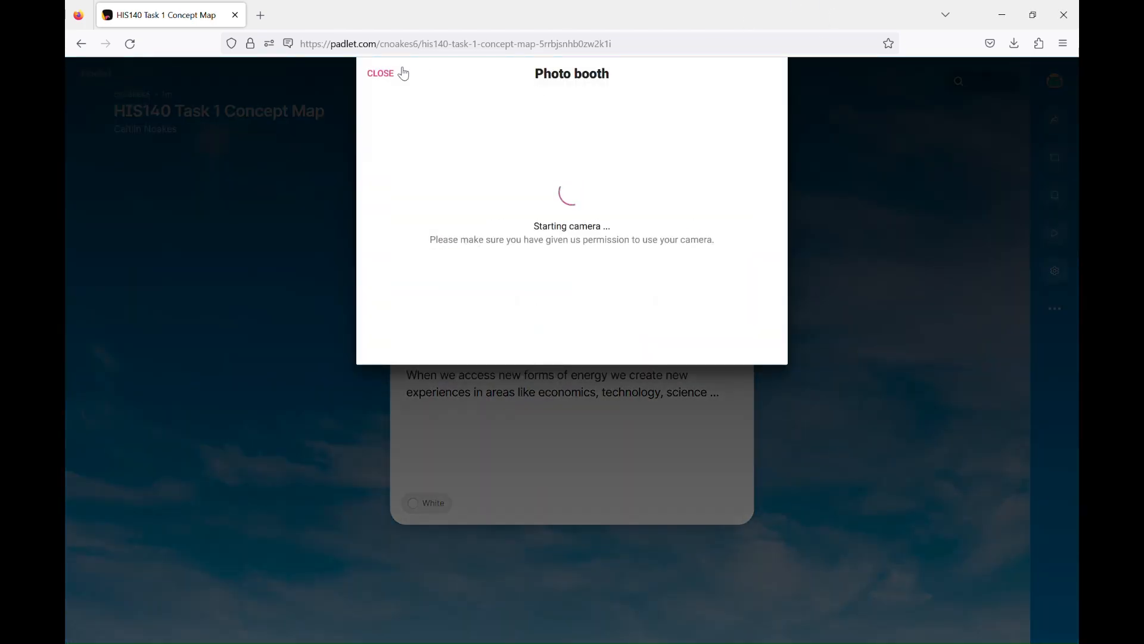
pyautogui.click(384, 77)
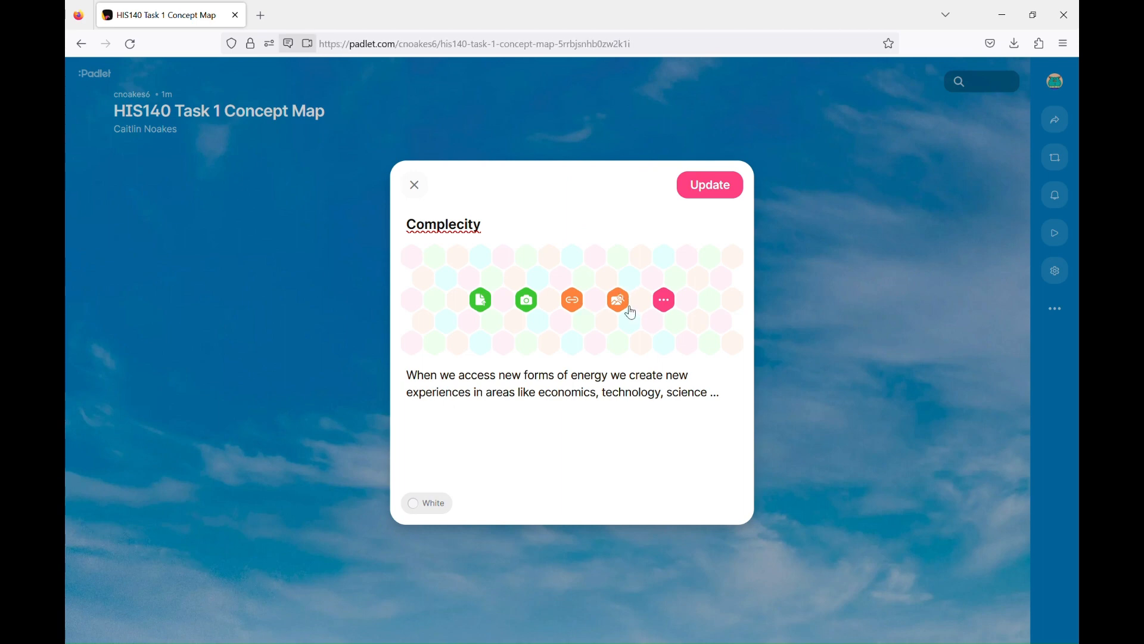
# - Attach the knotted-ropes image from the Complexity search, correct the title to 'Complexity', and update the post
pyautogui.click(627, 307)
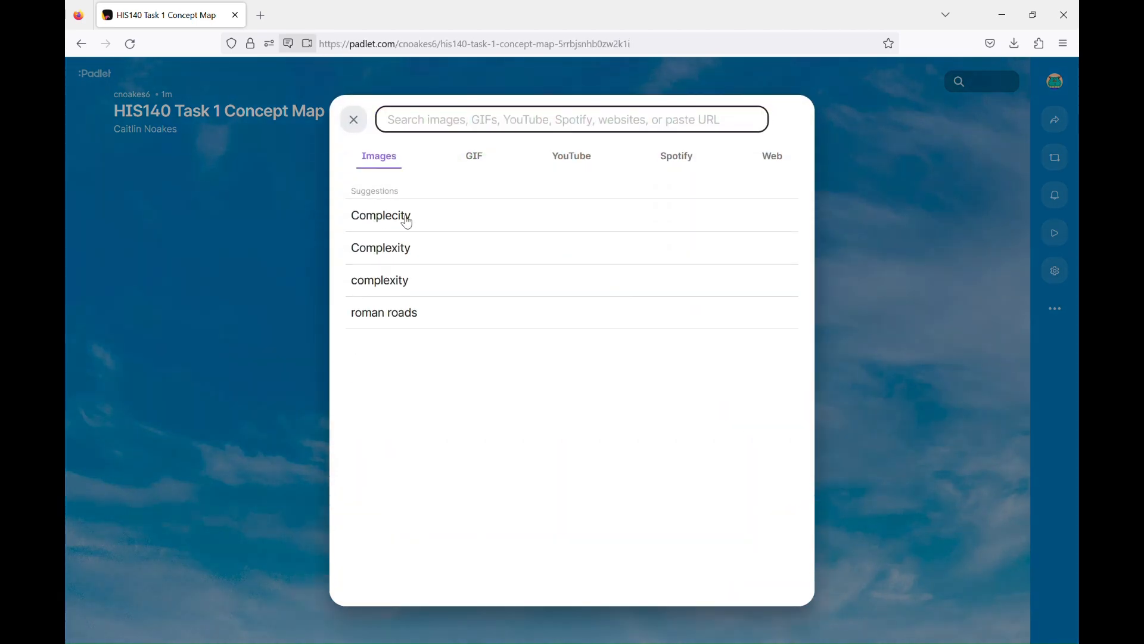
pyautogui.click(472, 246)
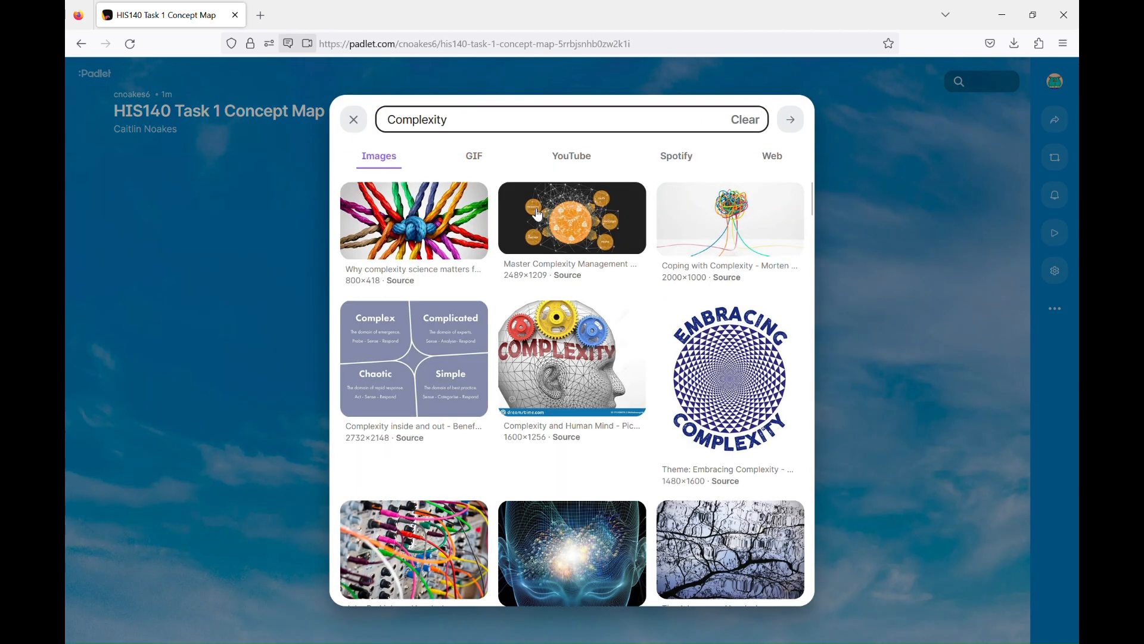
pyautogui.click(451, 219)
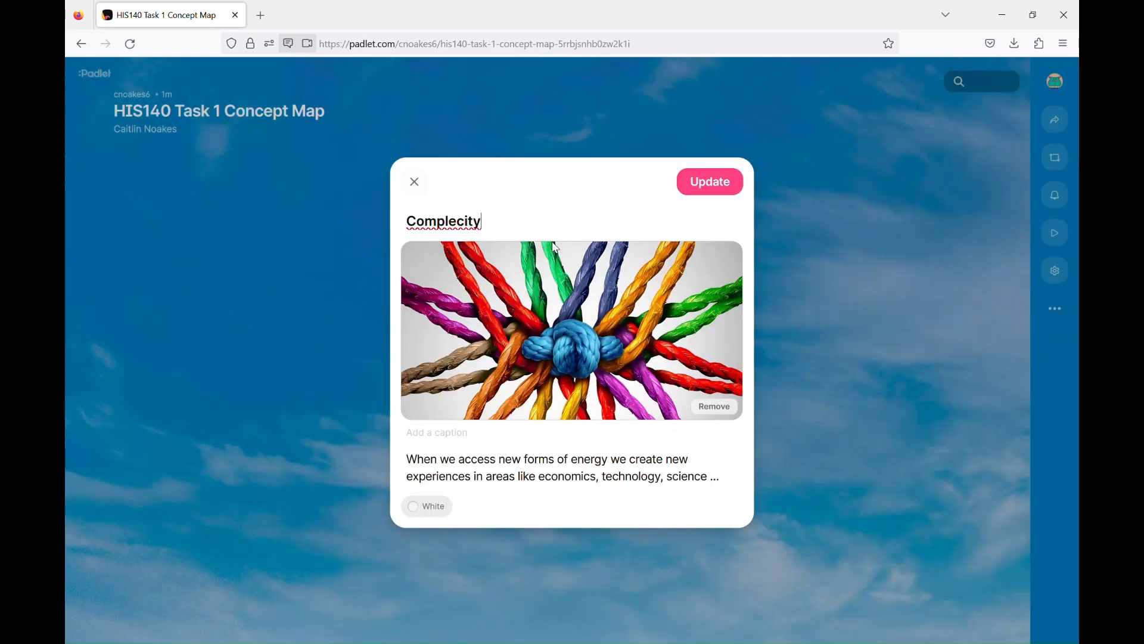
pyautogui.press('BackSpace')
pyautogui.press('BackSpace')
pyautogui.press('BackSpace')
pyautogui.press('BackSpace')
pyautogui.write('xity')
pyautogui.click(726, 197)
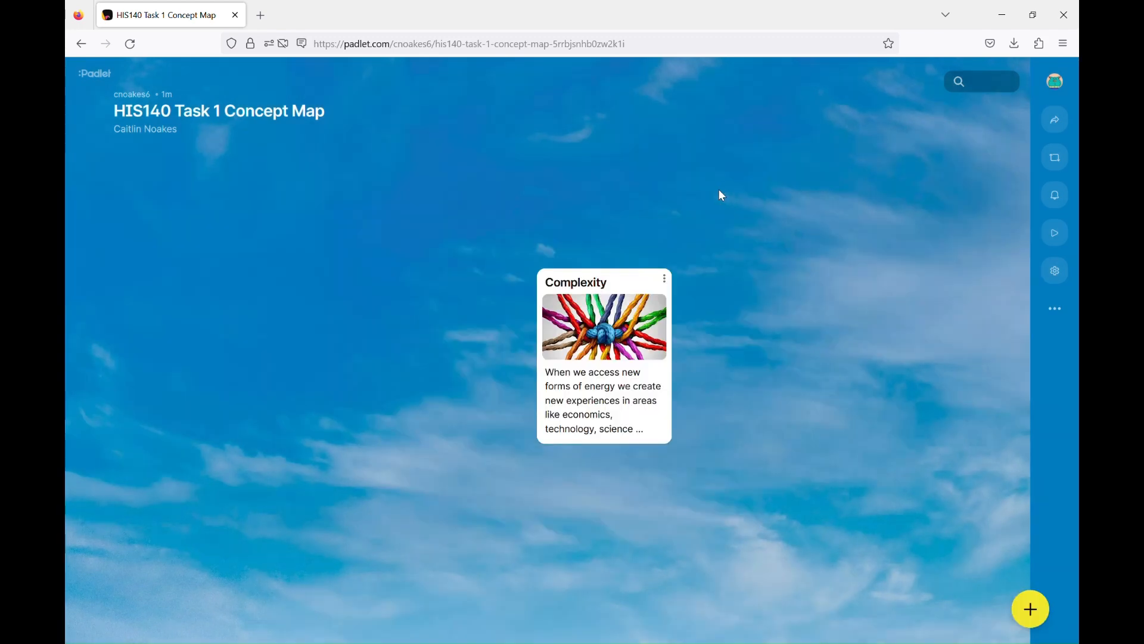
# - Recolour the Complexity post green, trying pink first, and shift it up and right
pyautogui.moveTo(635, 338); pyautogui.dragTo(578, 320)
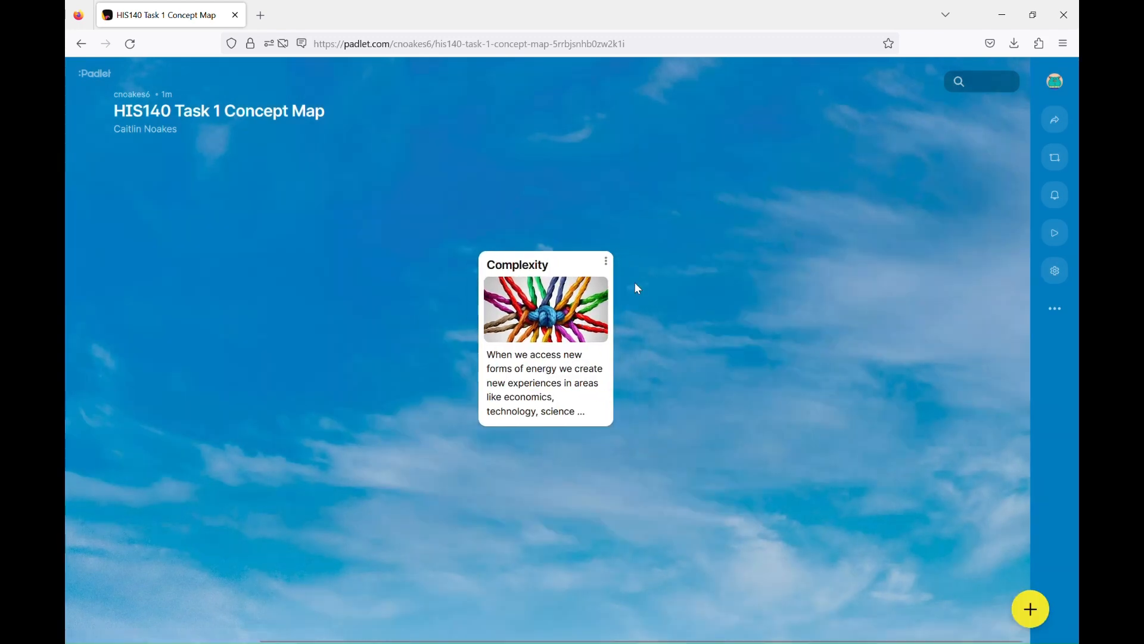
pyautogui.click(607, 263)
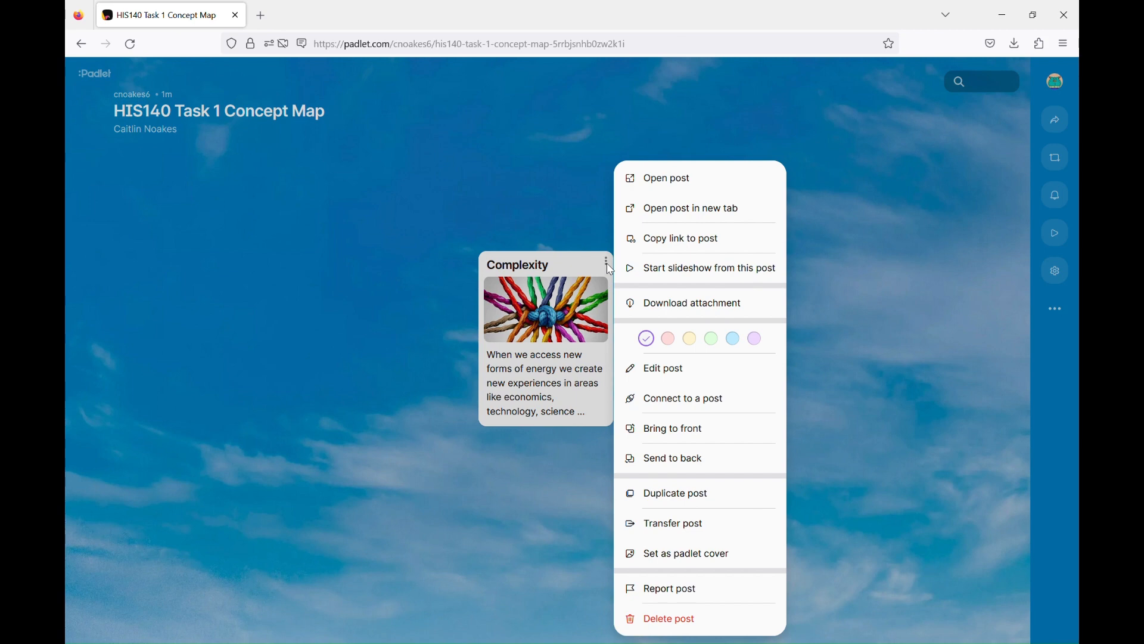
pyautogui.click(671, 346)
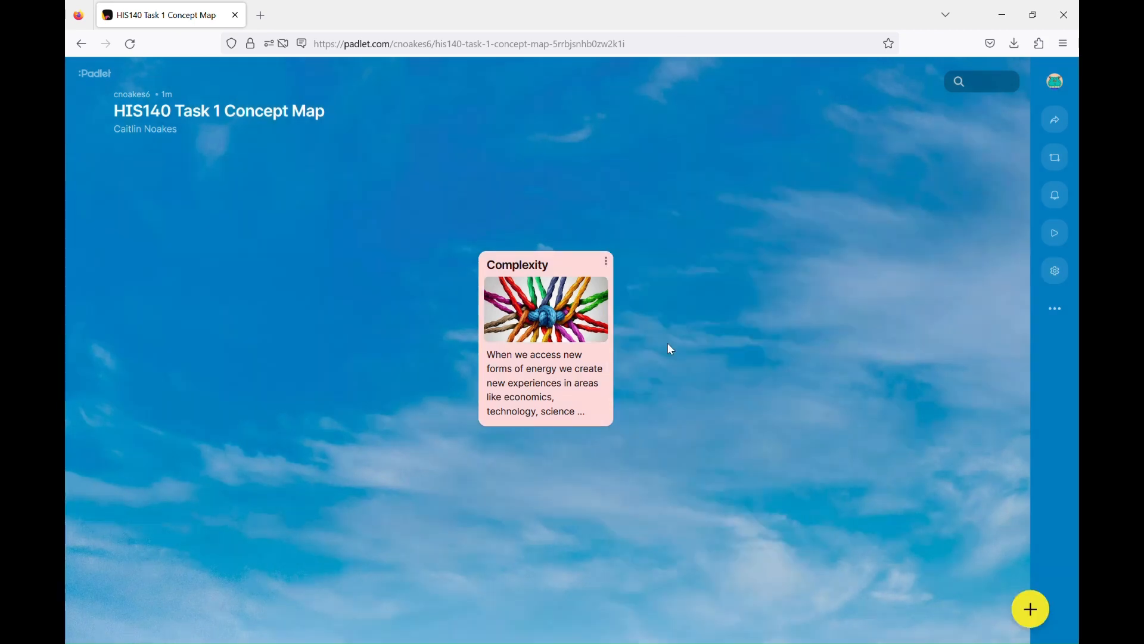
pyautogui.click(607, 263)
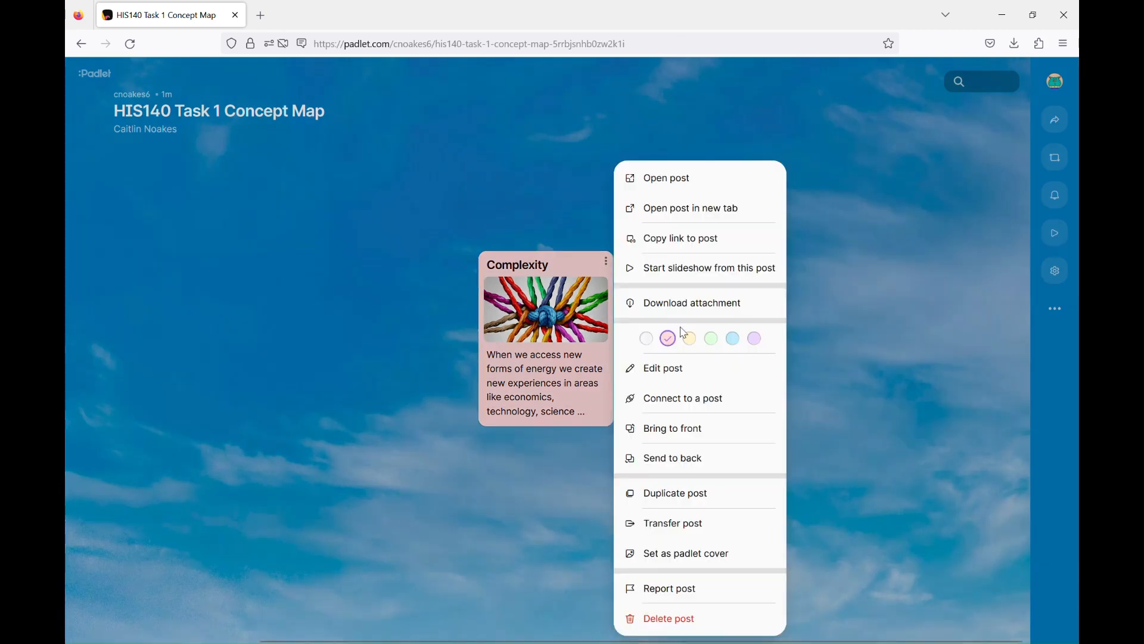
pyautogui.click(713, 341)
pyautogui.moveTo(577, 331); pyautogui.dragTo(617, 310)
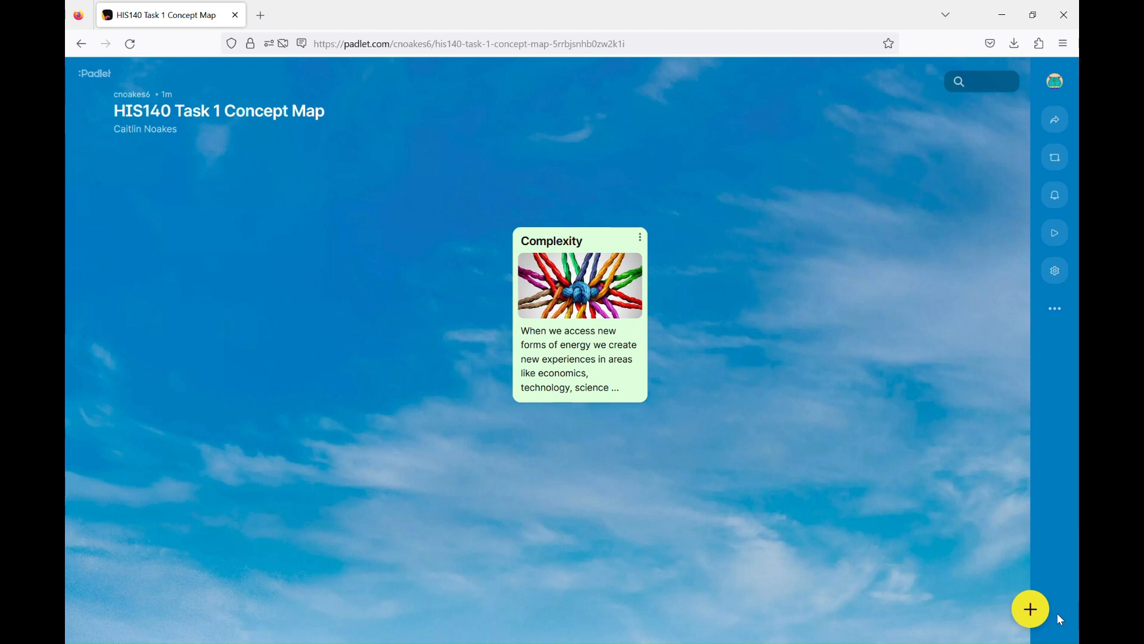
# - Publish title-only posts 'Energy' and 'Collective learning' and drag them left of Complexity
pyautogui.click(1037, 611)
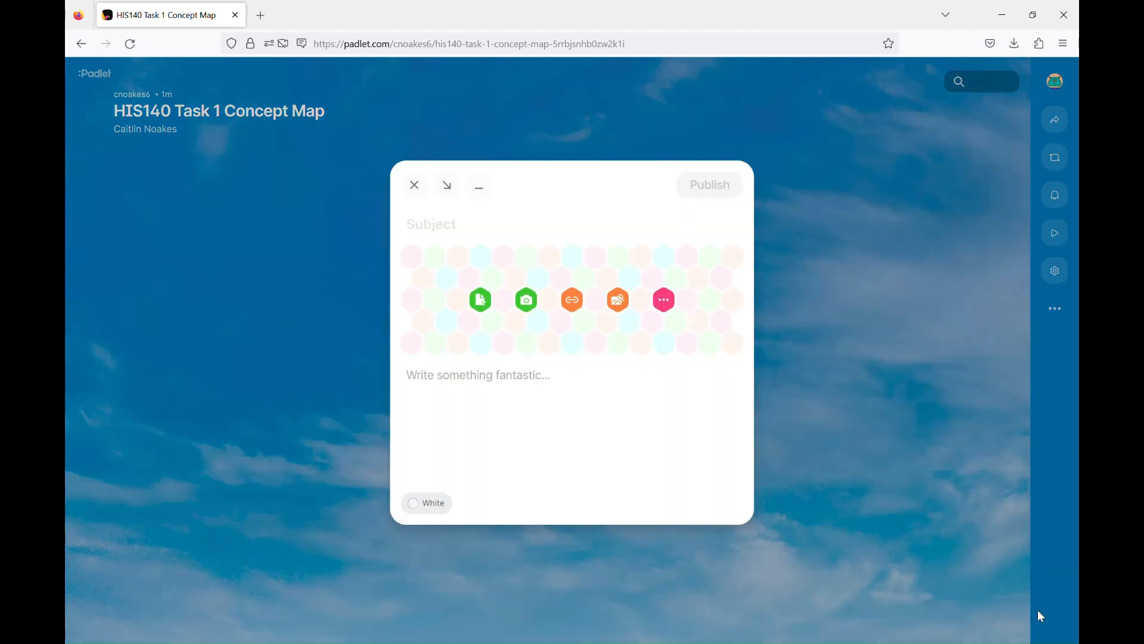
pyautogui.write('Energy')
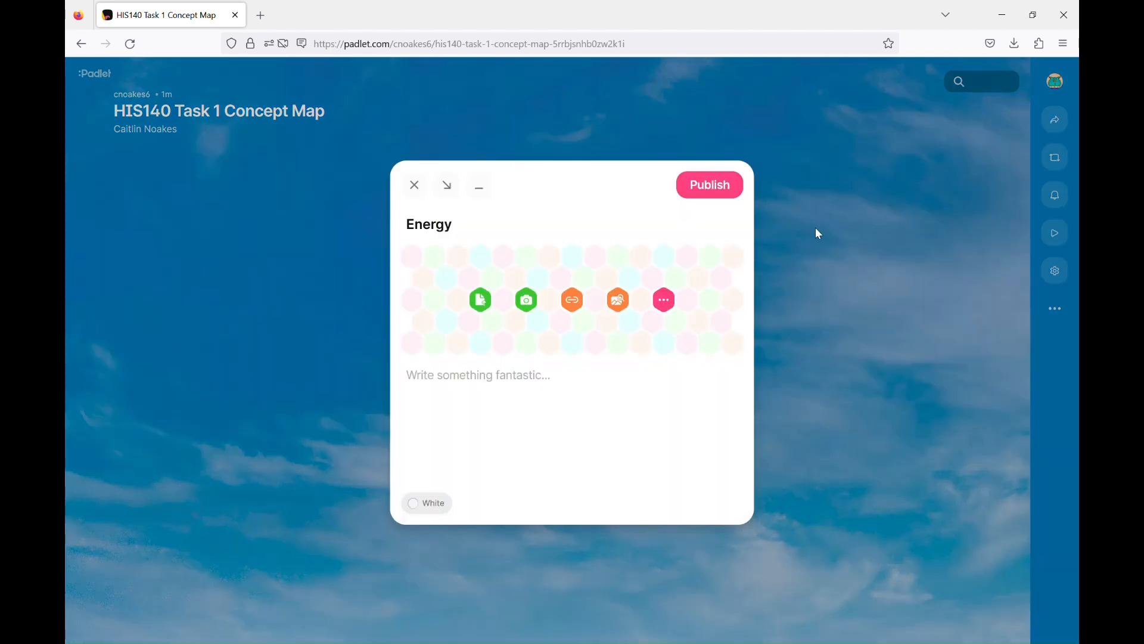
pyautogui.click(731, 194)
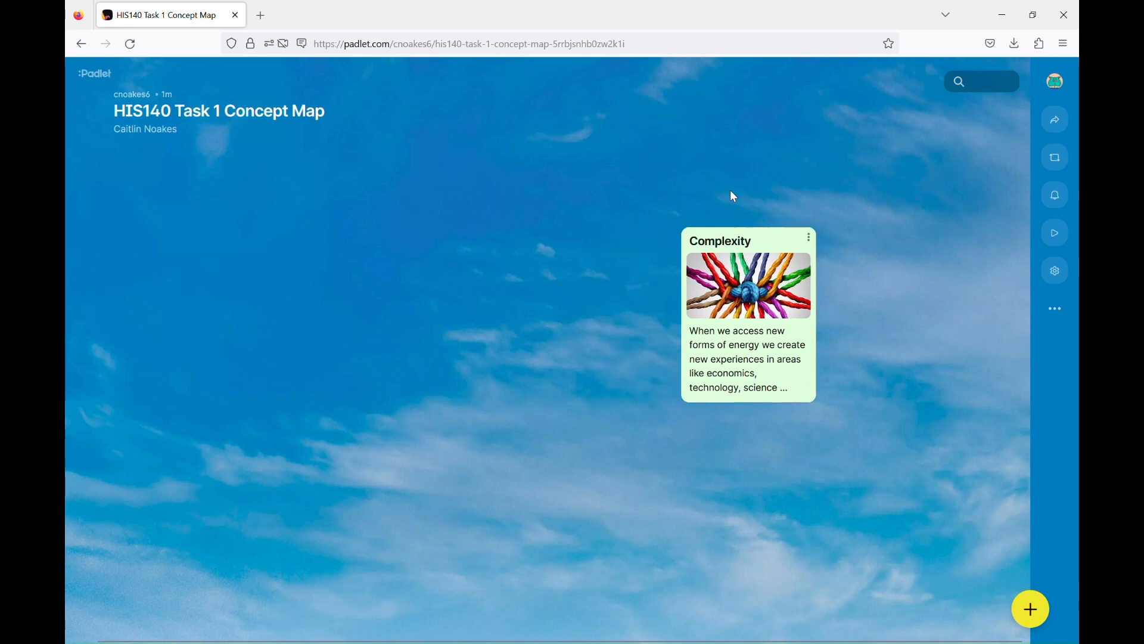
pyautogui.click(1039, 607)
pyautogui.write('Collective learning')
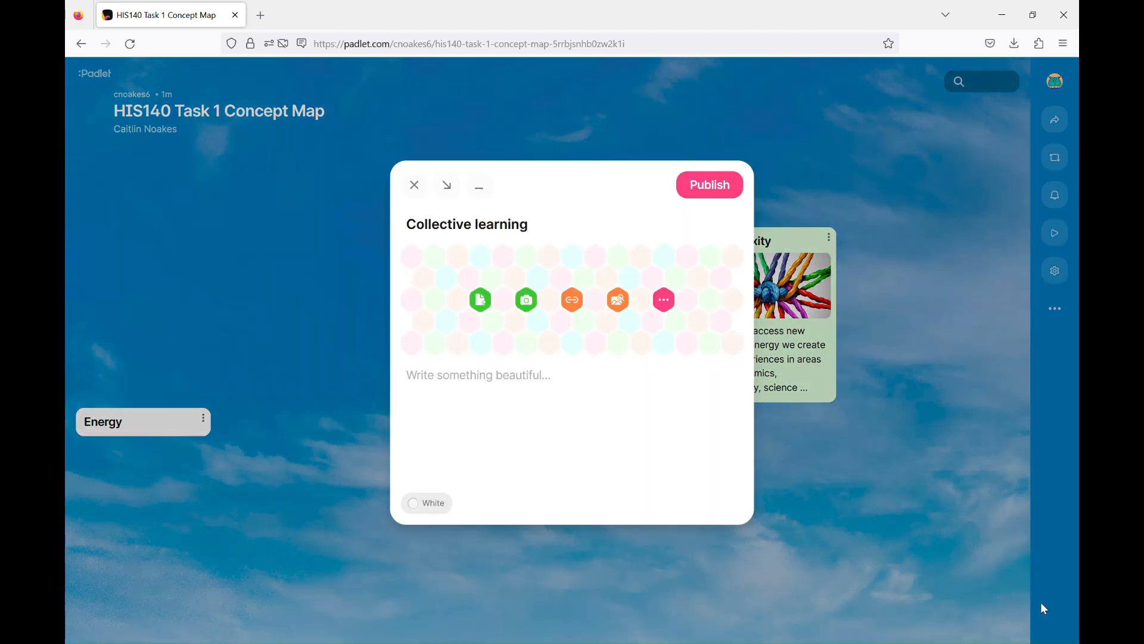
pyautogui.click(715, 187)
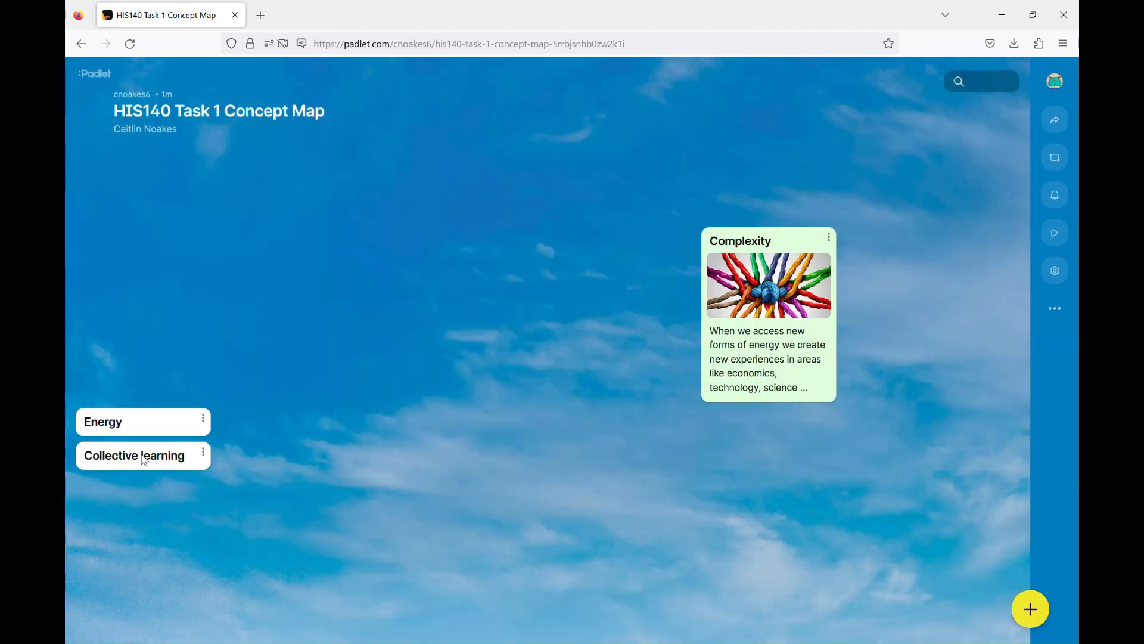
pyautogui.moveTo(138, 426); pyautogui.dragTo(454, 313)
pyautogui.moveTo(167, 455); pyautogui.dragTo(241, 277)
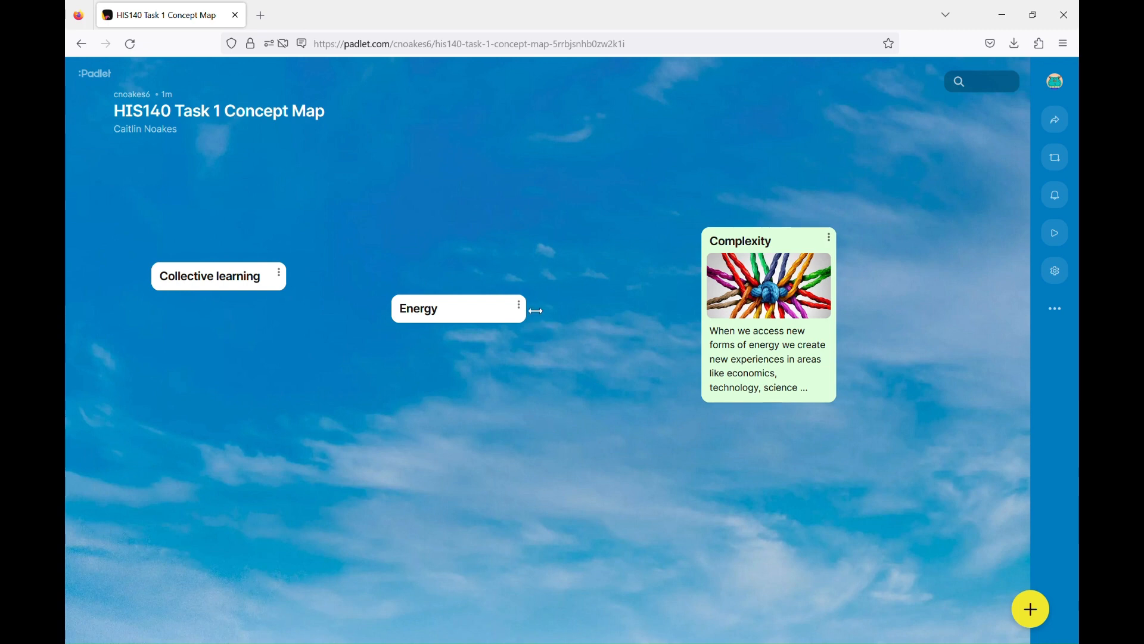
# - Connect the Energy post and the Collective learning post each to Complexity
pyautogui.click(521, 307)
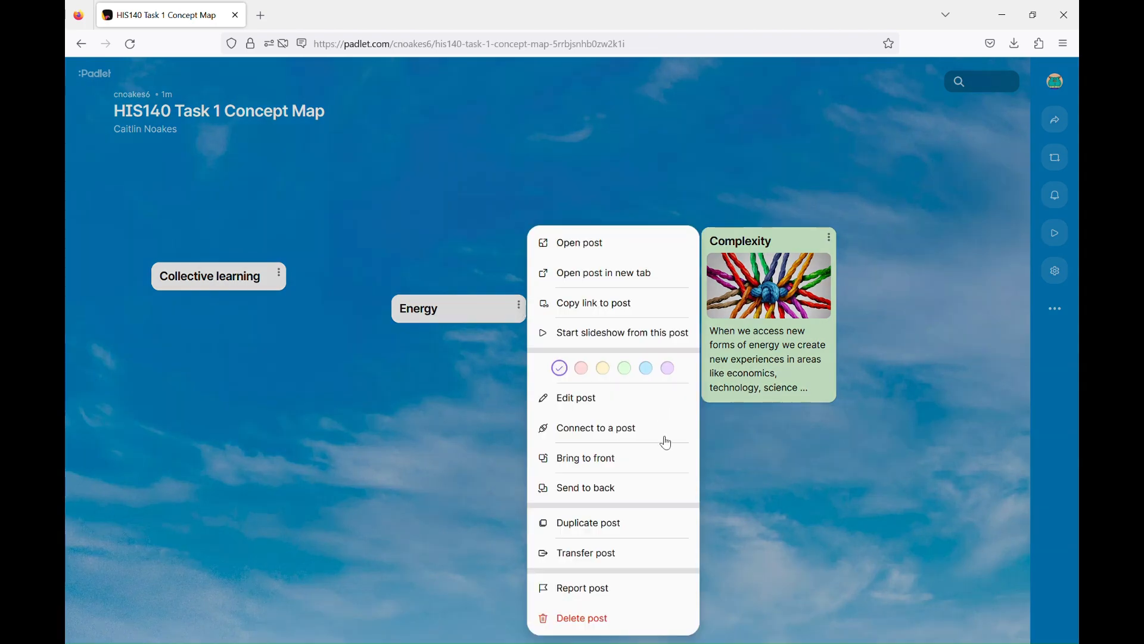
pyautogui.click(601, 439)
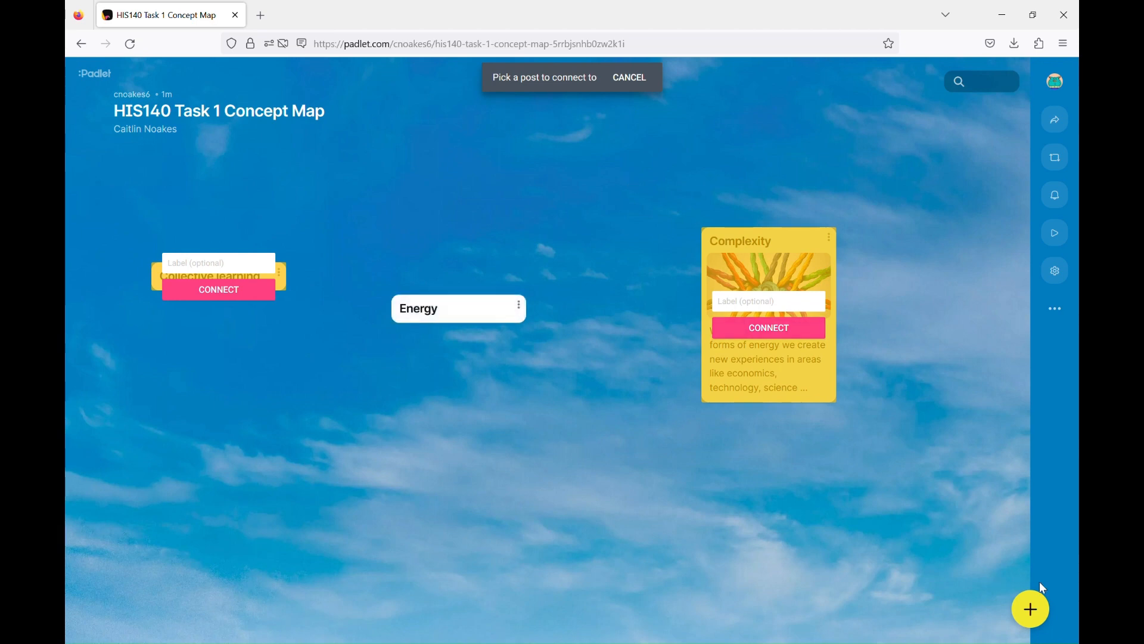
pyautogui.click(780, 329)
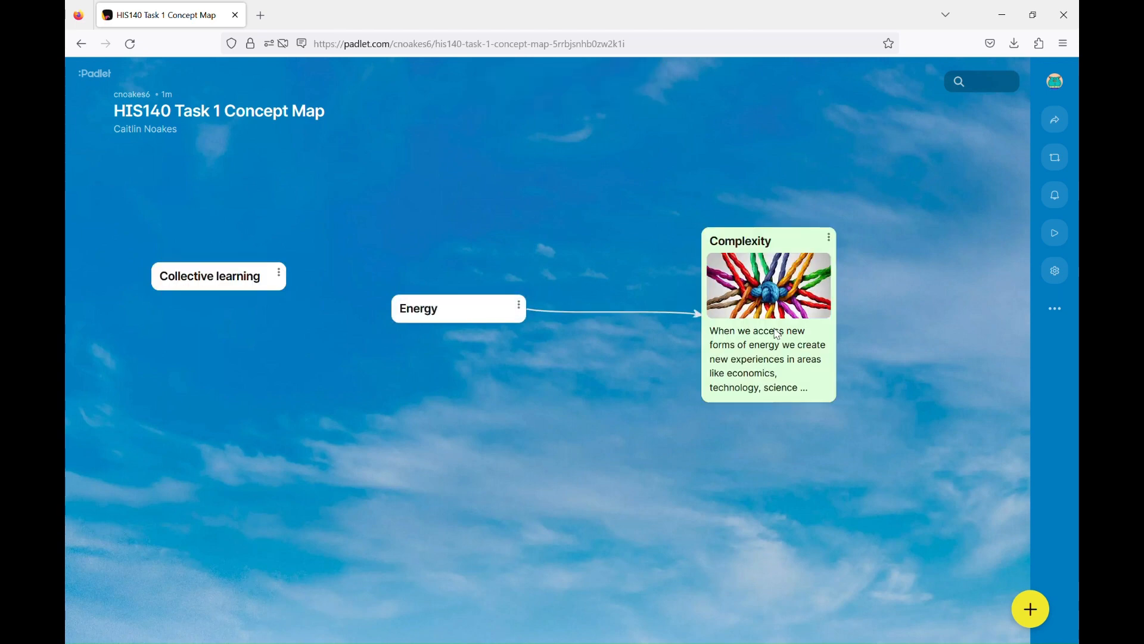
pyautogui.click(279, 273)
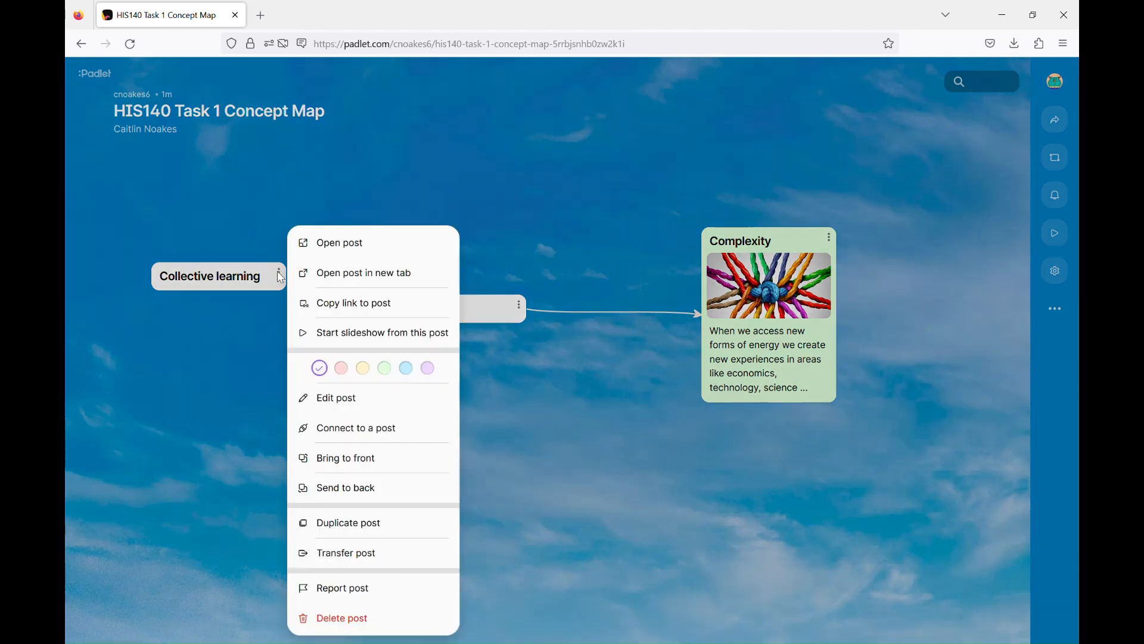
pyautogui.click(388, 434)
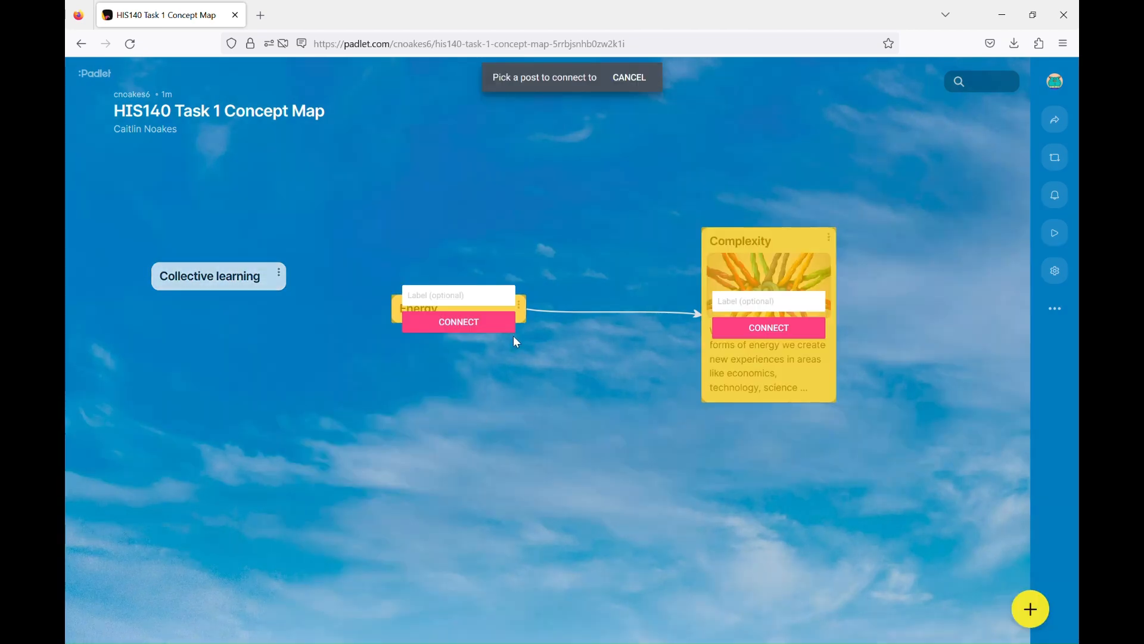
pyautogui.click(732, 338)
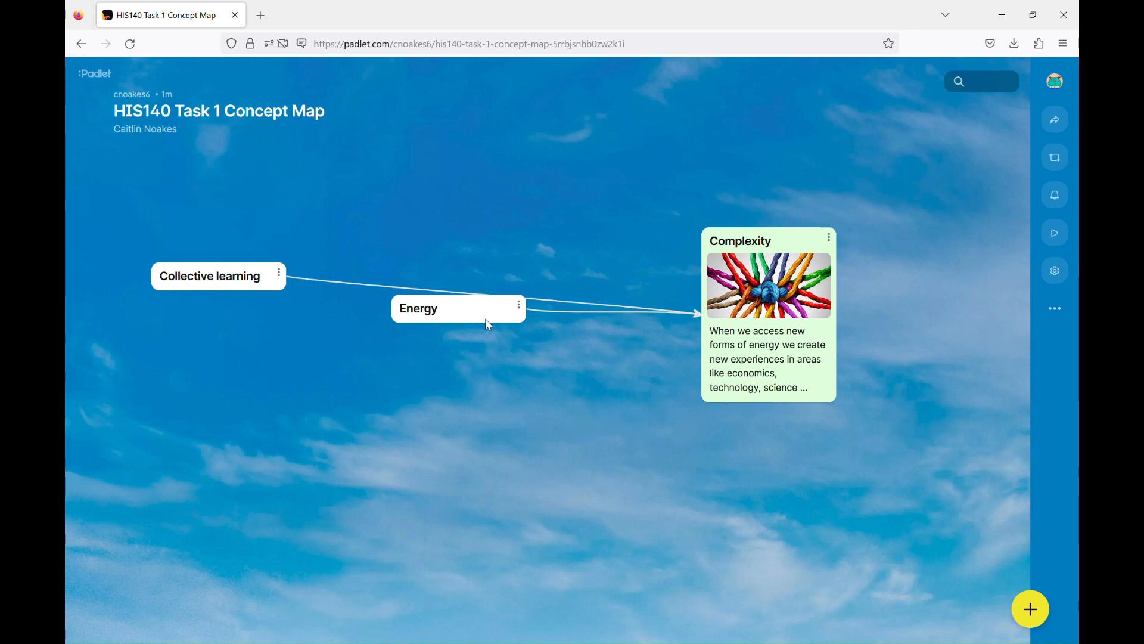
# - Drag the Collective learning post down beneath the Energy post
pyautogui.moveTo(221, 283); pyautogui.dragTo(586, 506)
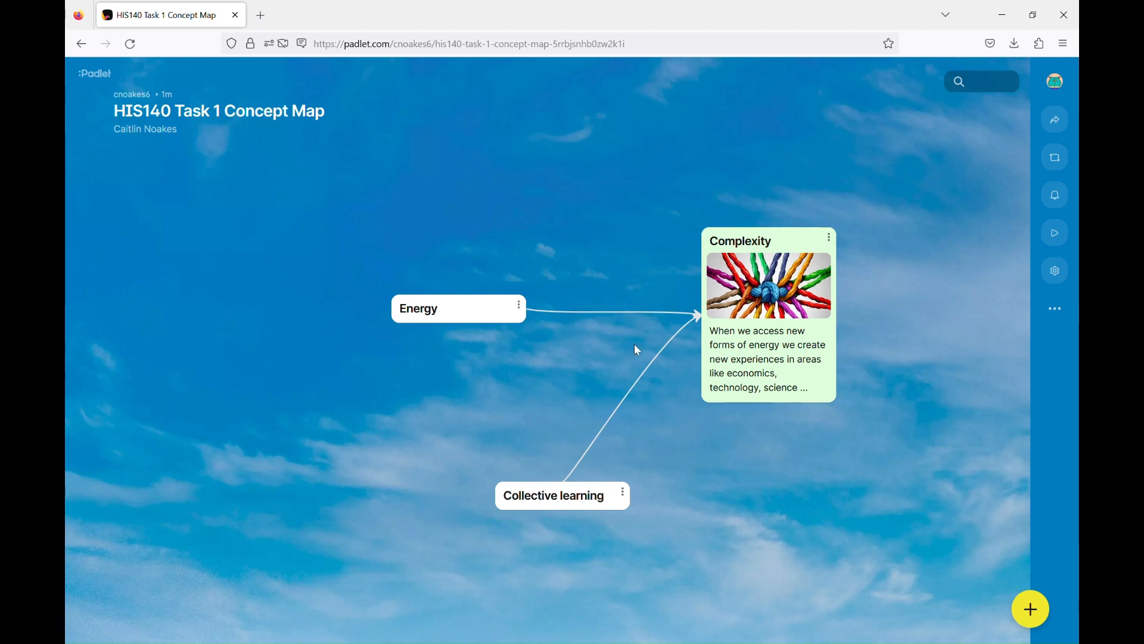
# - Remove the existing unlabelled Energy–Complexity connector
pyautogui.click(525, 310)
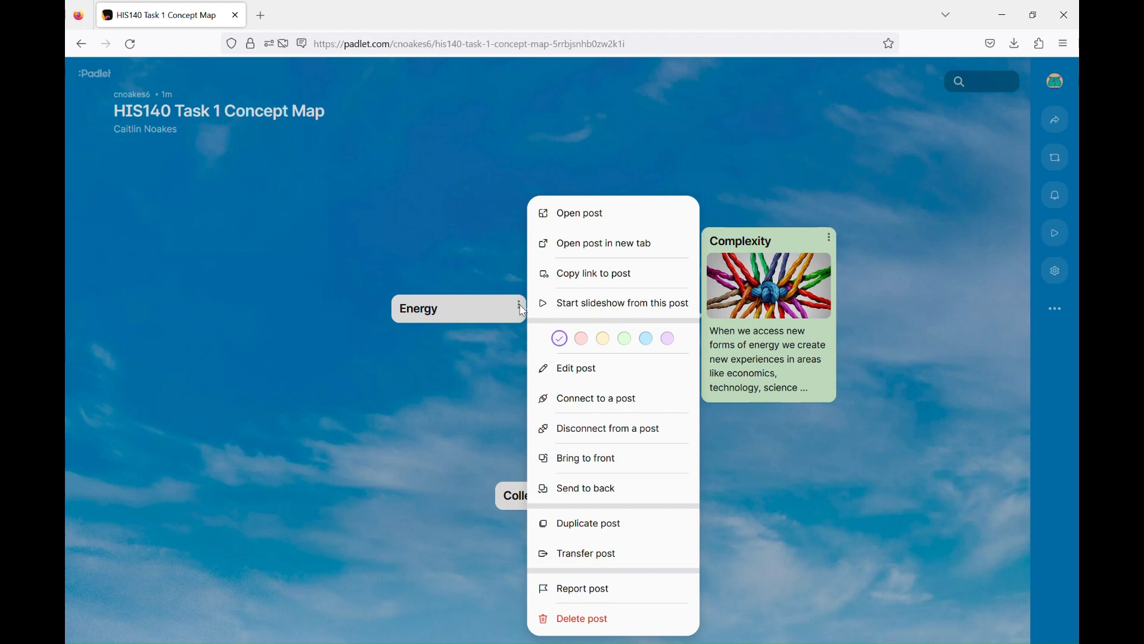
pyautogui.click(647, 444)
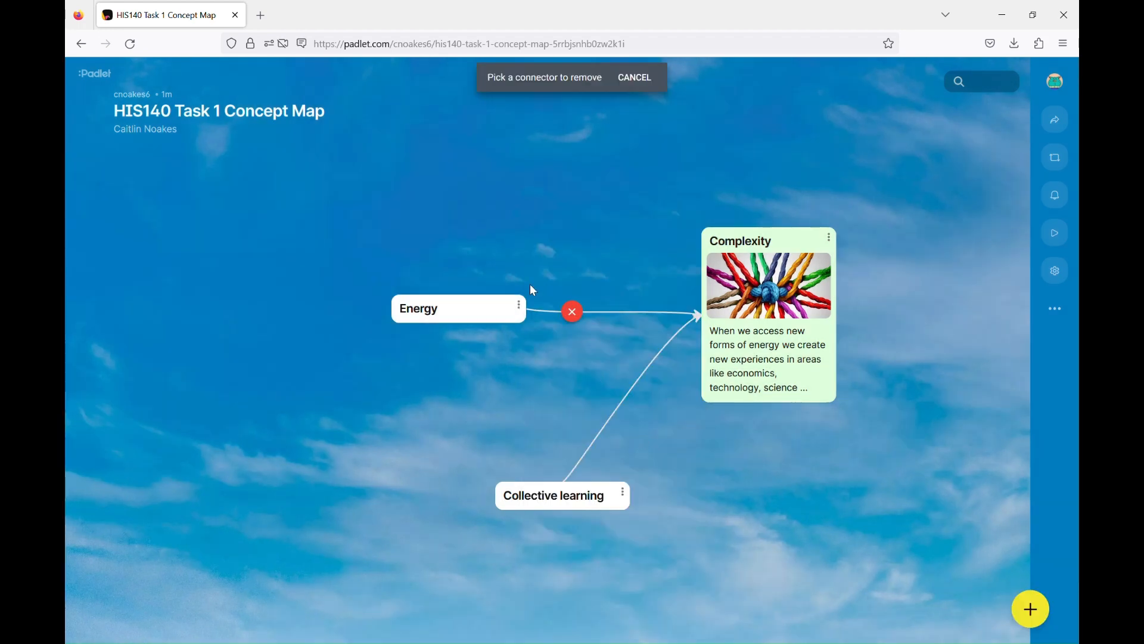
pyautogui.click(574, 313)
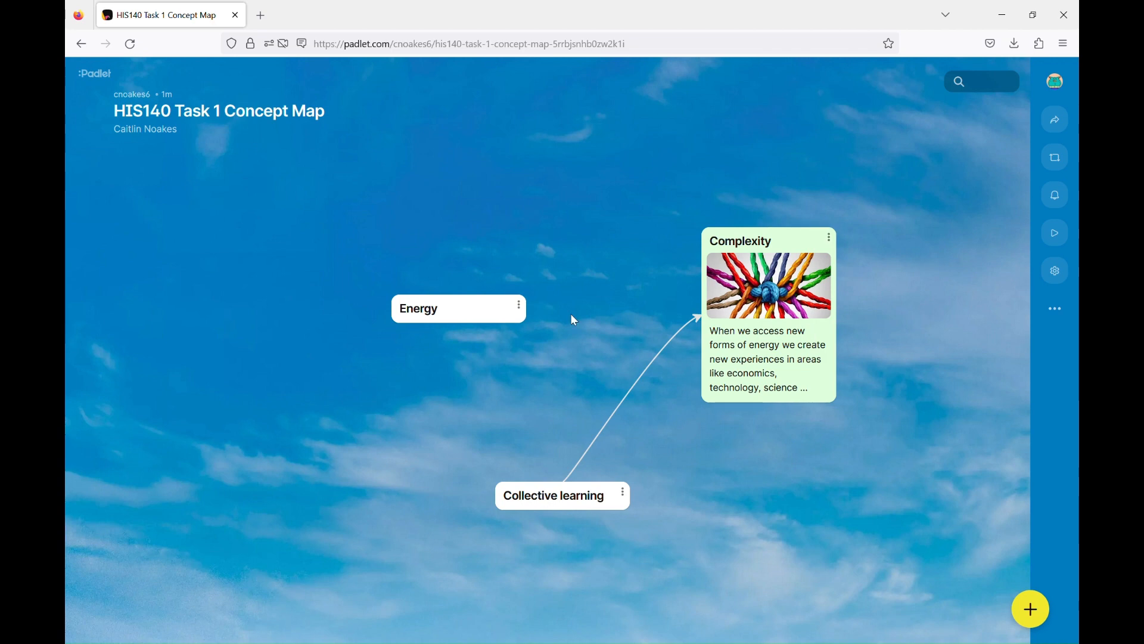
# - Reconnect Energy to Complexity with the label 'more energy means more'
pyautogui.click(521, 307)
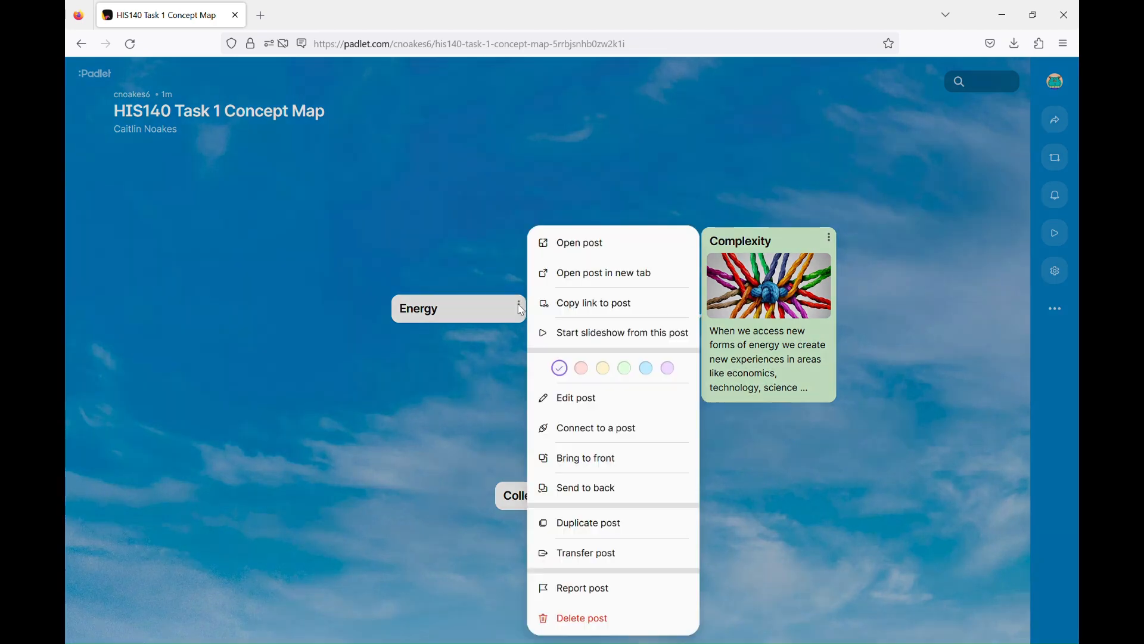
pyautogui.click(655, 441)
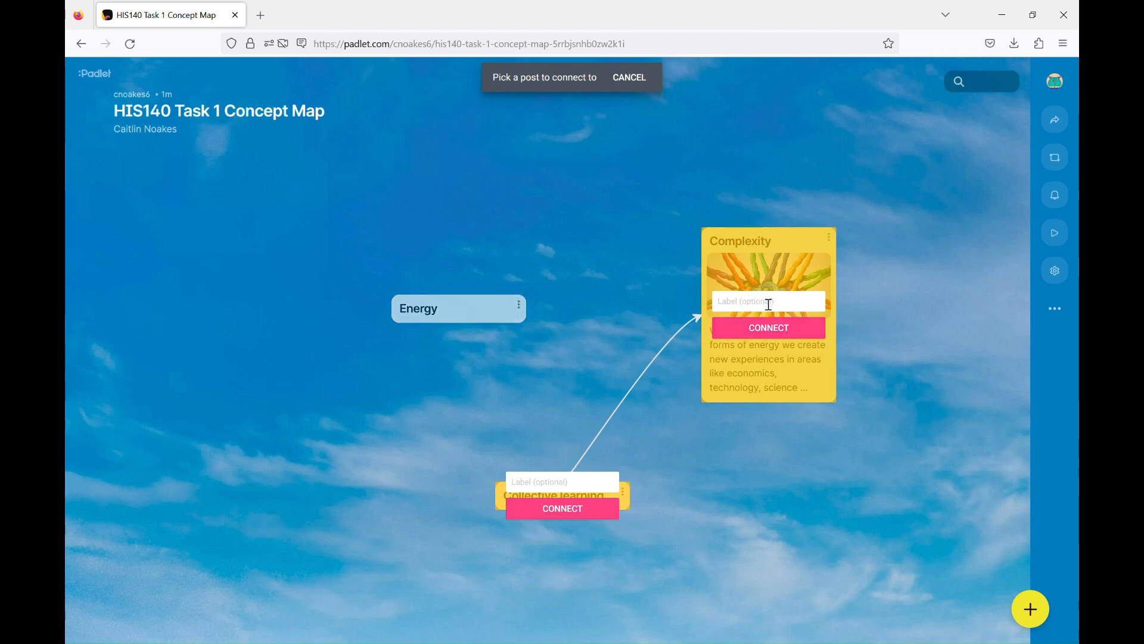
pyautogui.click(751, 309)
pyautogui.write('more energy means more')
pyautogui.click(769, 327)
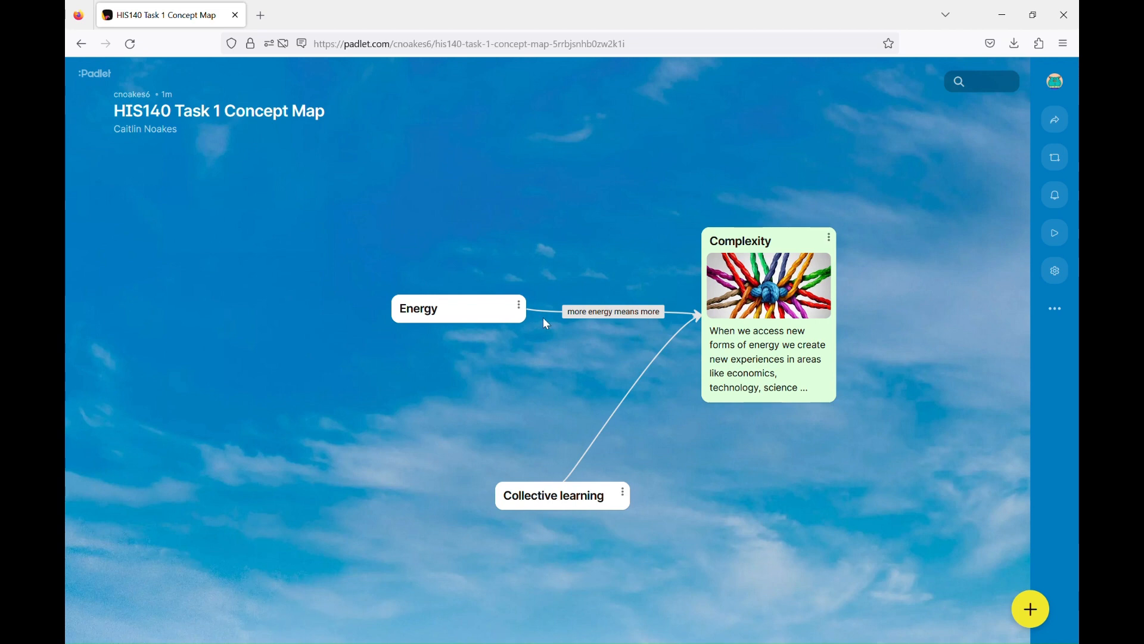
# - Delete the Energy–Complexity connector labelled 'more energy means more'
pyautogui.click(522, 306)
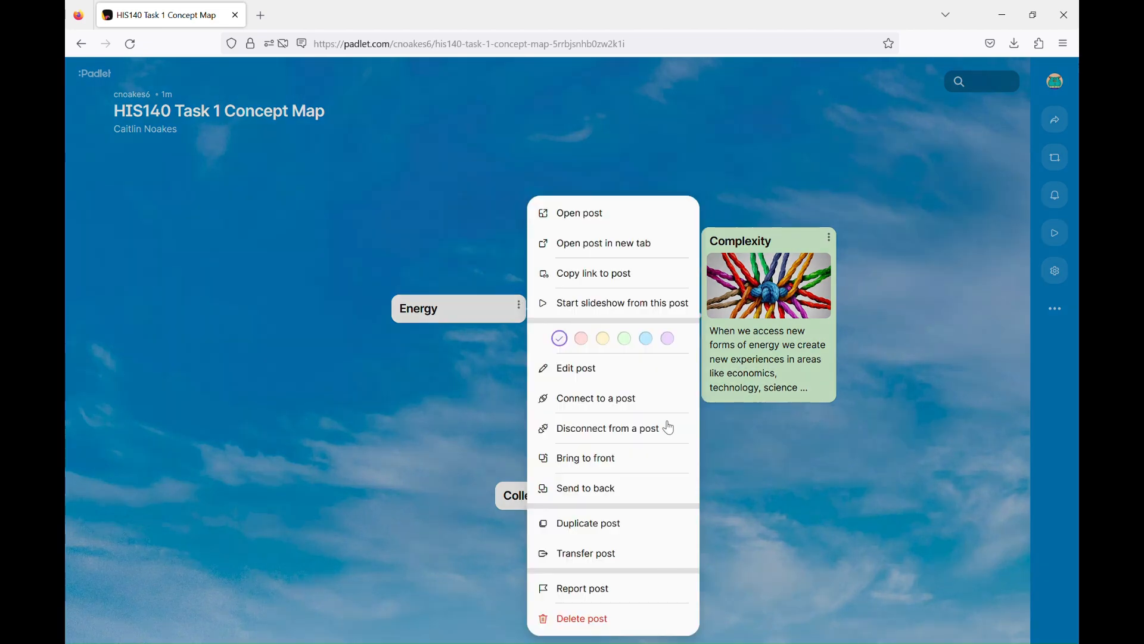
pyautogui.click(664, 437)
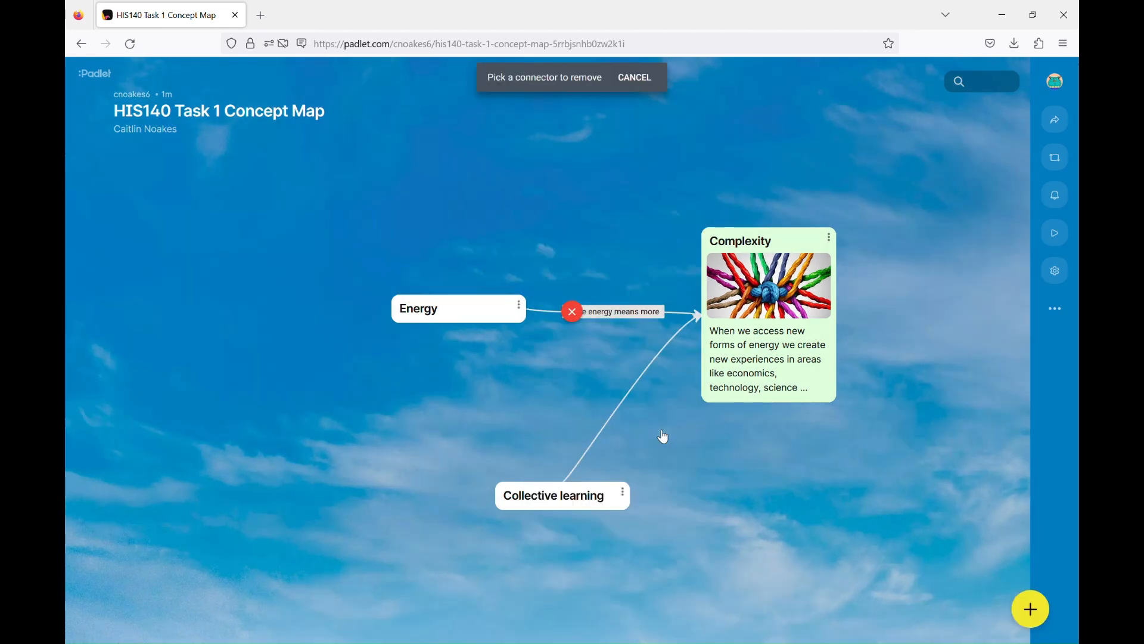
pyautogui.click(573, 313)
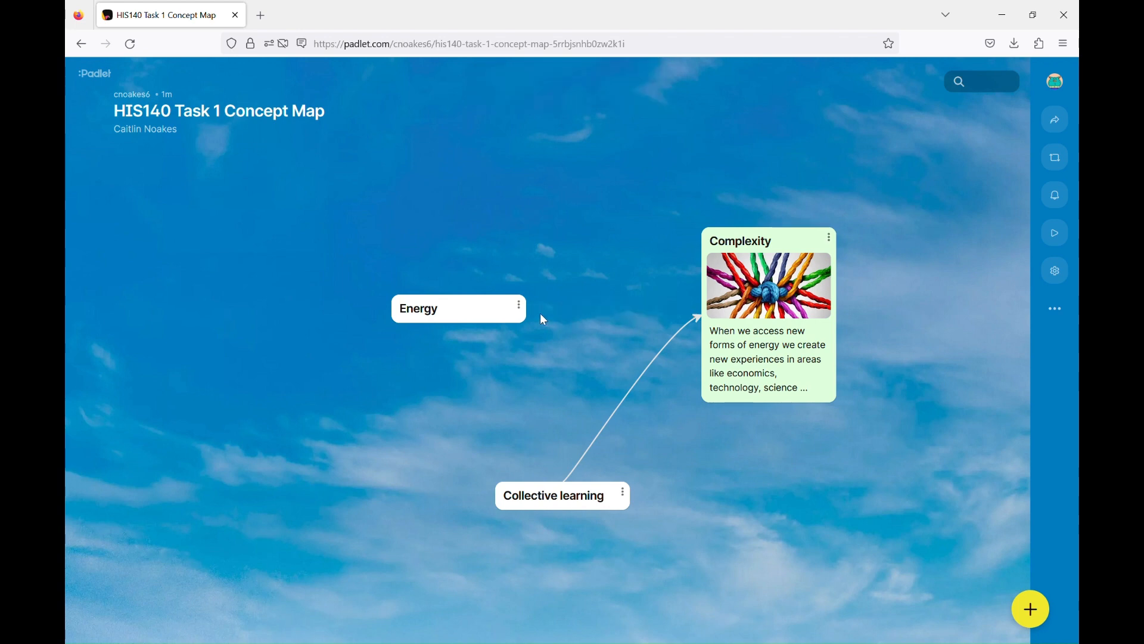
# - Reconnect Energy to Complexity labelled 'more energy means more complexity'
pyautogui.click(519, 306)
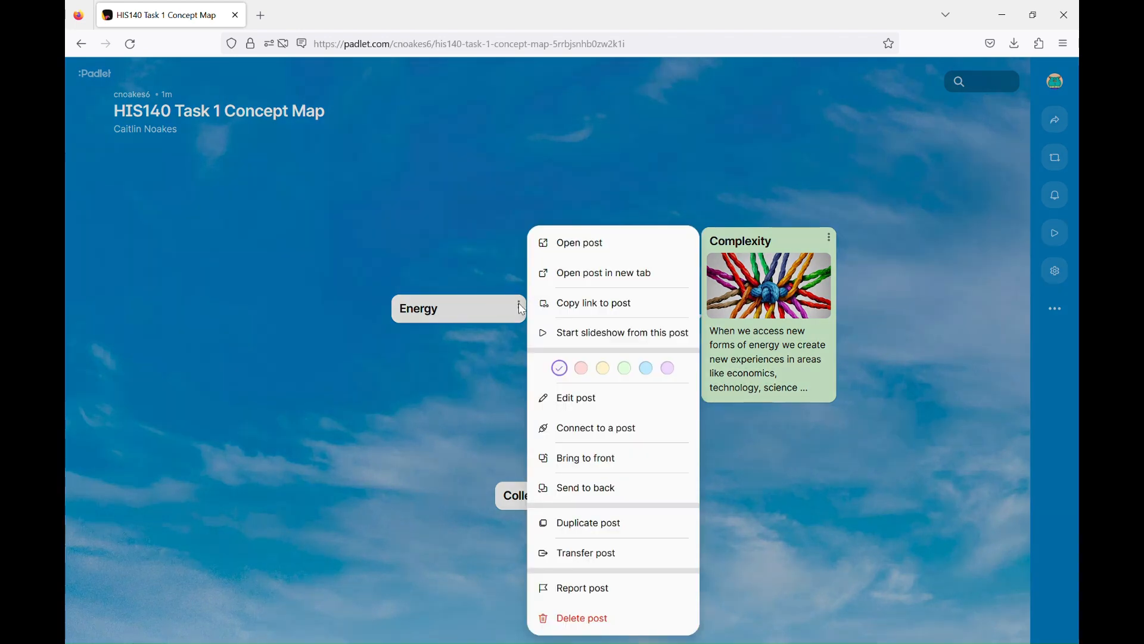
pyautogui.click(620, 440)
pyautogui.click(779, 309)
pyautogui.write('more ener')
pyautogui.write('gy means more')
pyautogui.write(' compleci')
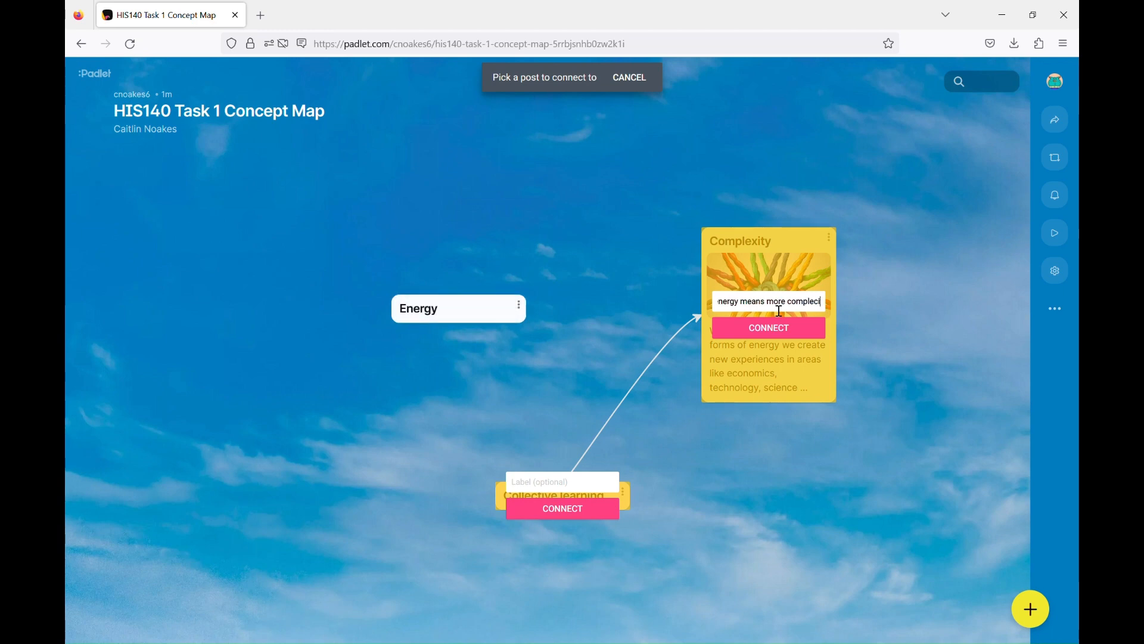
pyautogui.press('BackSpace')
pyautogui.press('BackSpace')
pyautogui.write('xity')
pyautogui.click(781, 329)
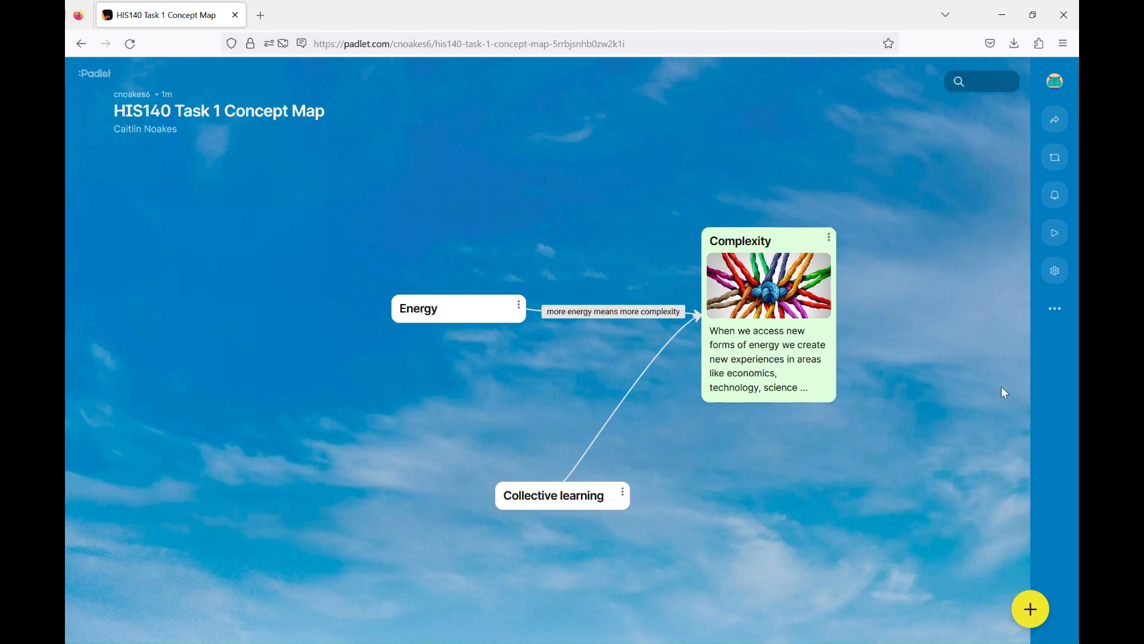
# - Set the board font to serif in Settings, keeping the light colour scheme
pyautogui.click(1058, 273)
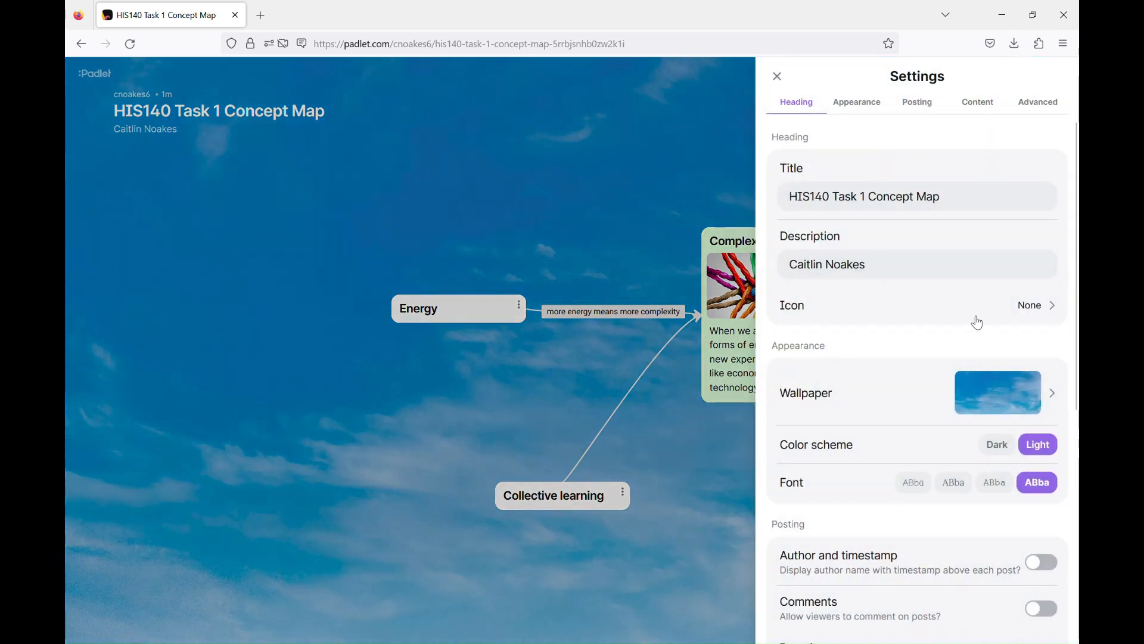
pyautogui.click(956, 484)
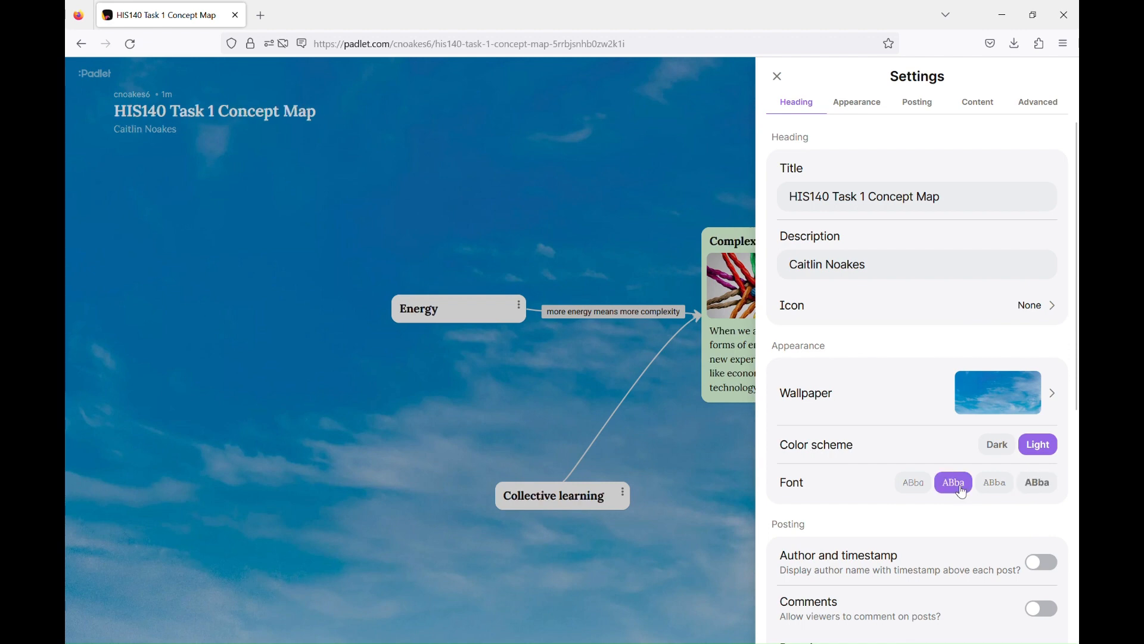
pyautogui.click(1003, 446)
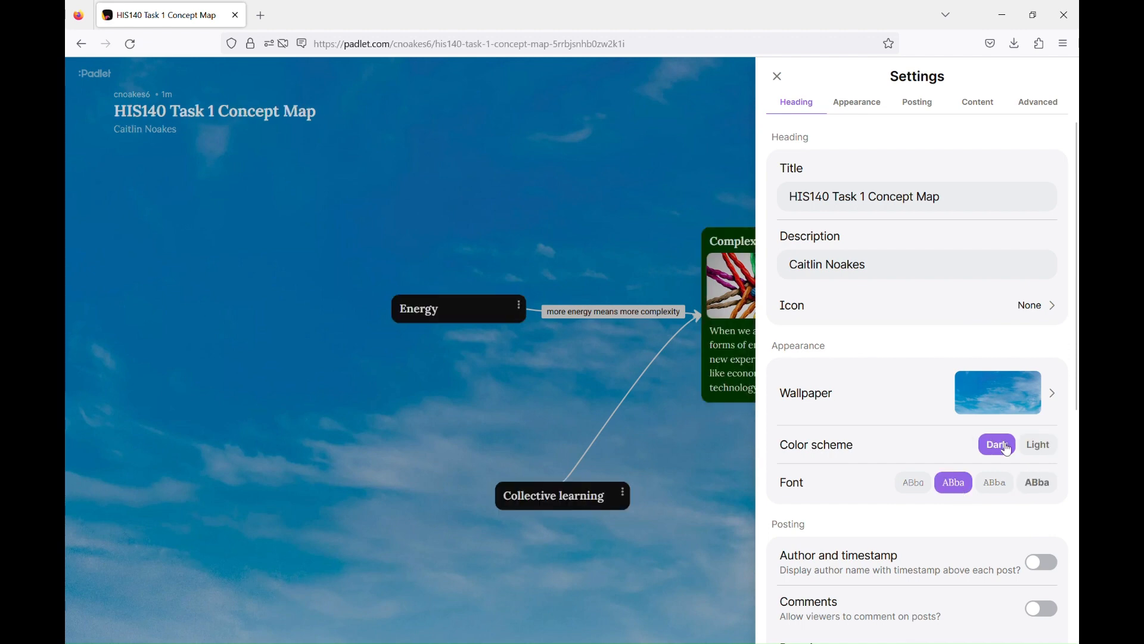
pyautogui.click(1050, 453)
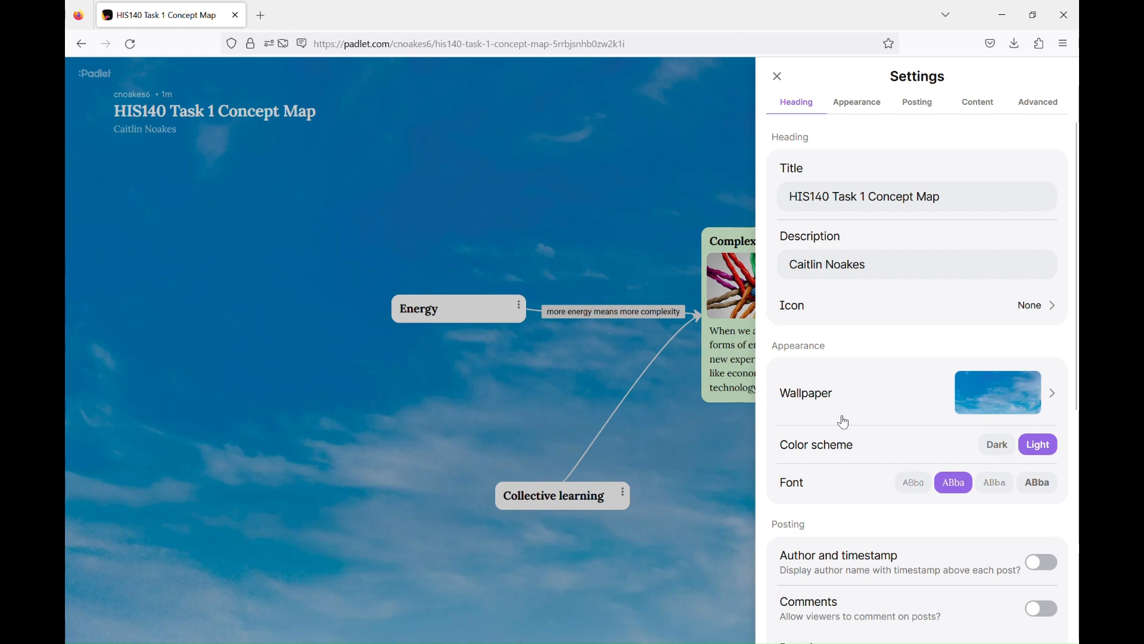
pyautogui.click(422, 151)
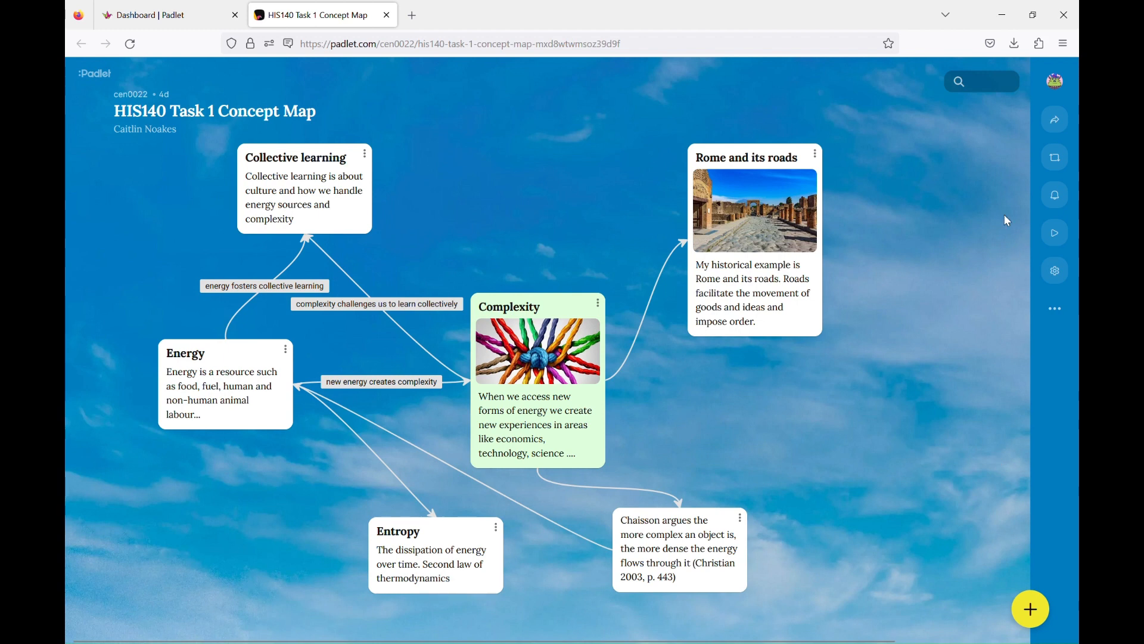
# - Copy the concept map's link from the Share panel and scroll down to its export options
pyautogui.click(1058, 132)
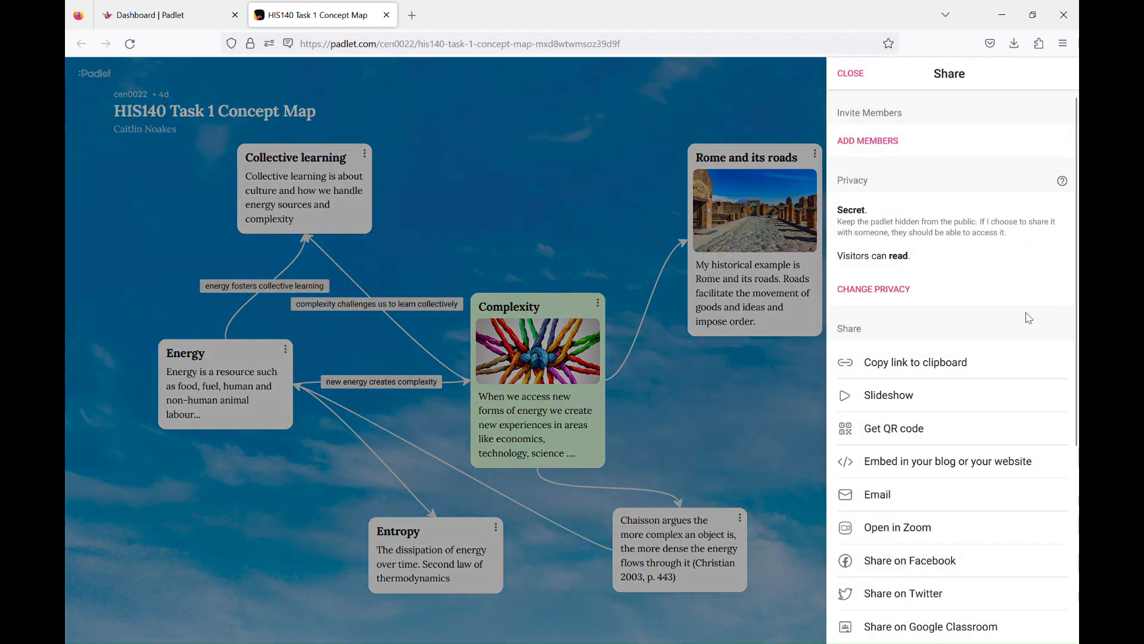
pyautogui.scroll(-1, 1031, 321)
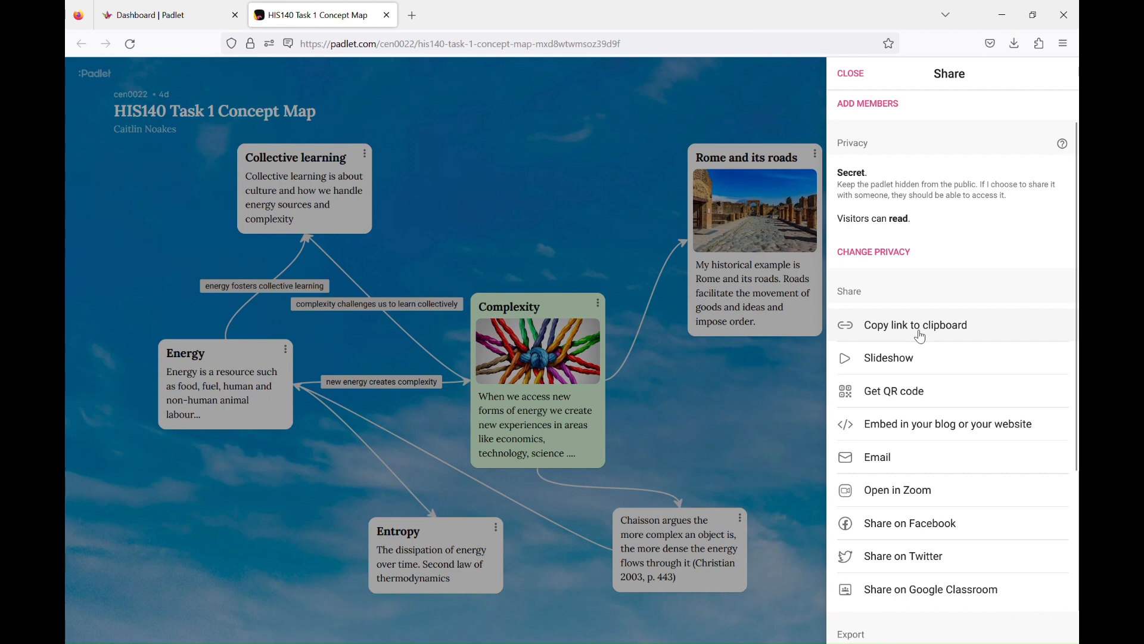
pyautogui.click(980, 341)
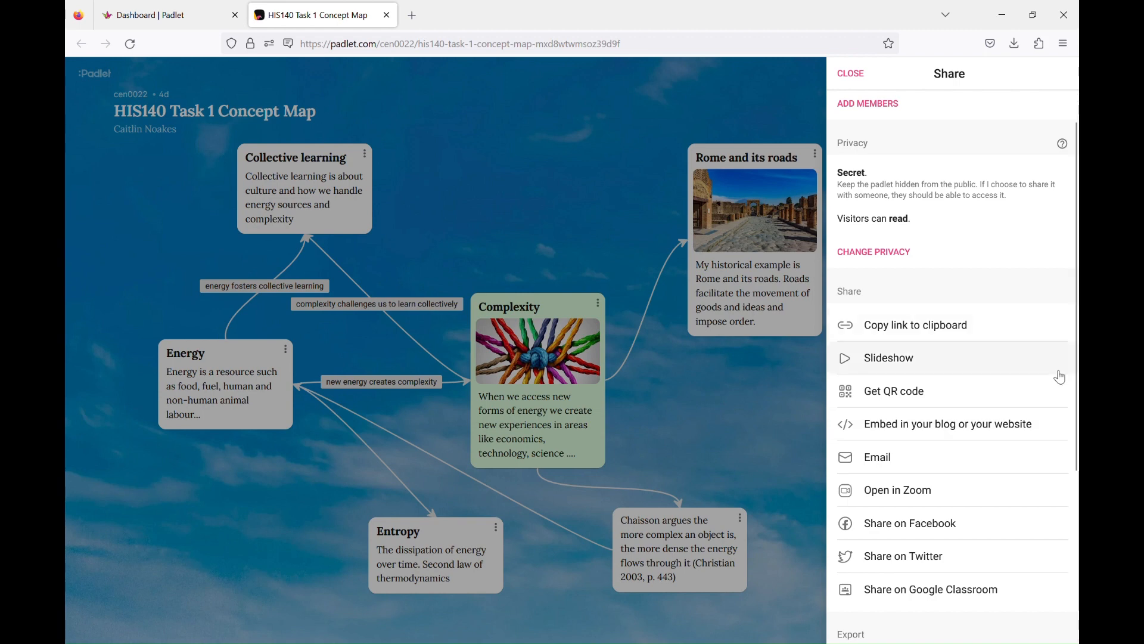
pyautogui.scroll(-4, 1060, 378)
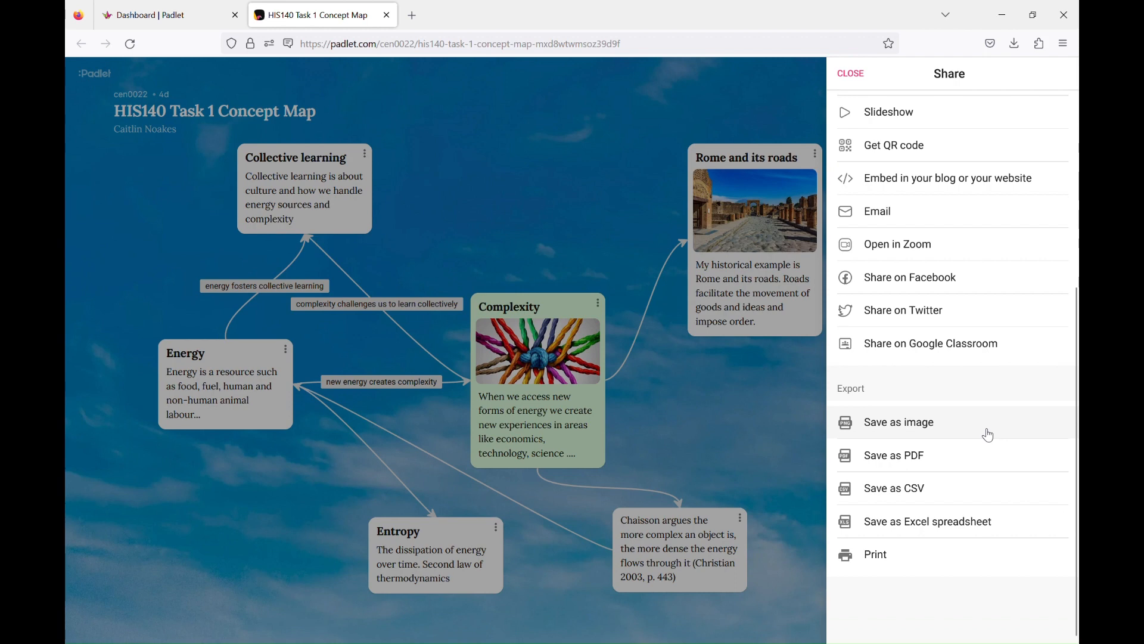
# - Save the concept map as an image and fit the exported picture in the window
pyautogui.click(988, 436)
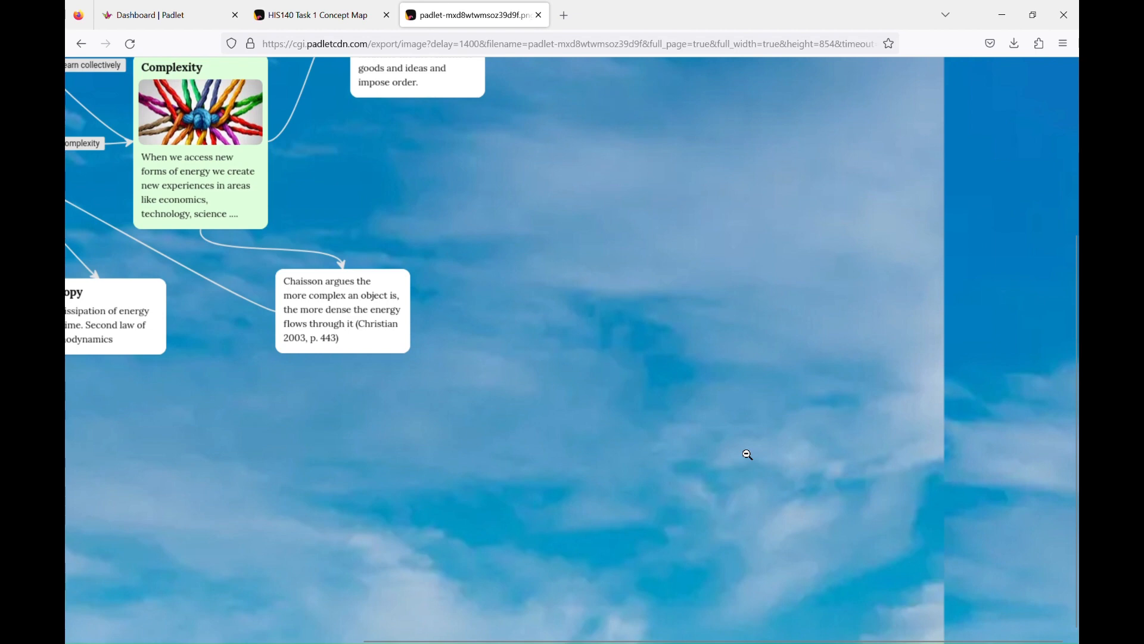
pyautogui.click(427, 304)
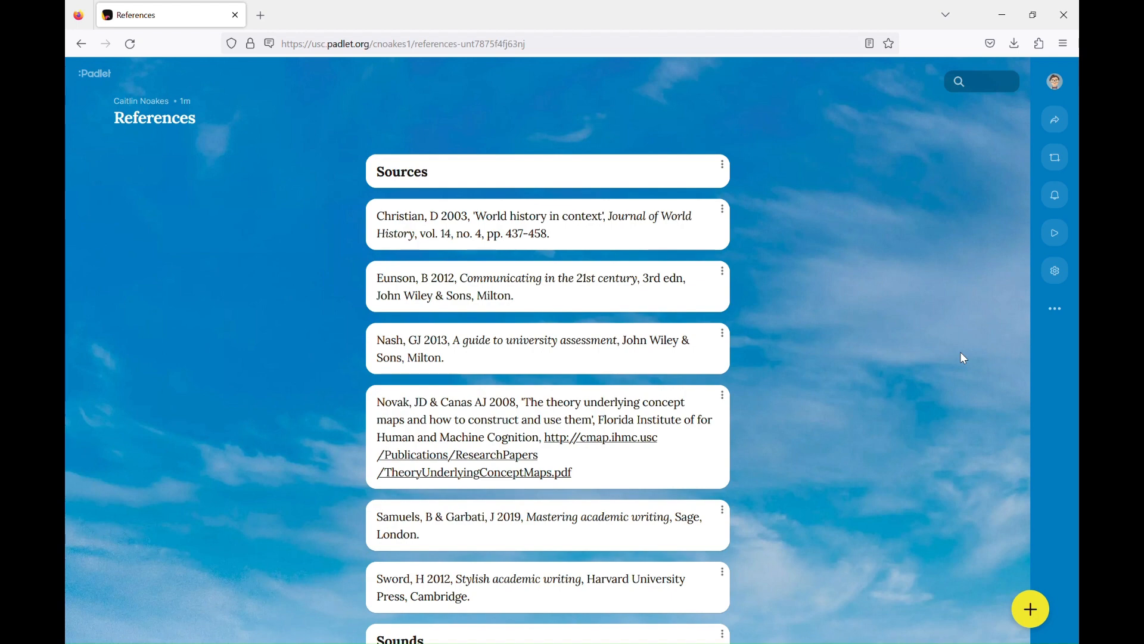
pyautogui.scroll(-2, 961, 357)
pyautogui.scroll(-1, 964, 358)
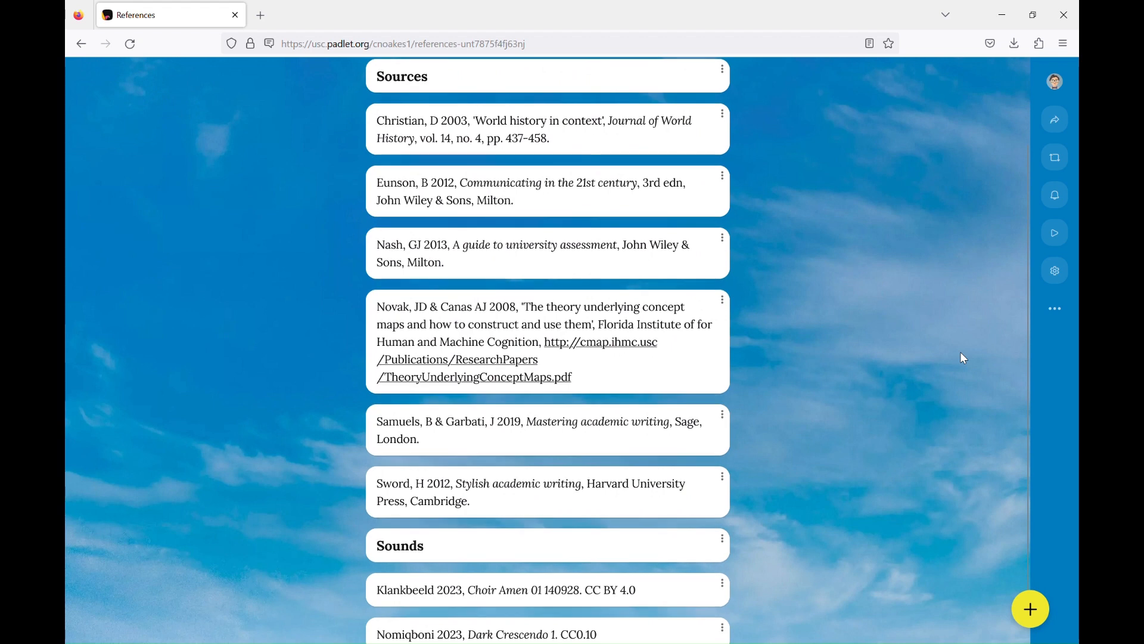
pyautogui.scroll(-1, 964, 358)
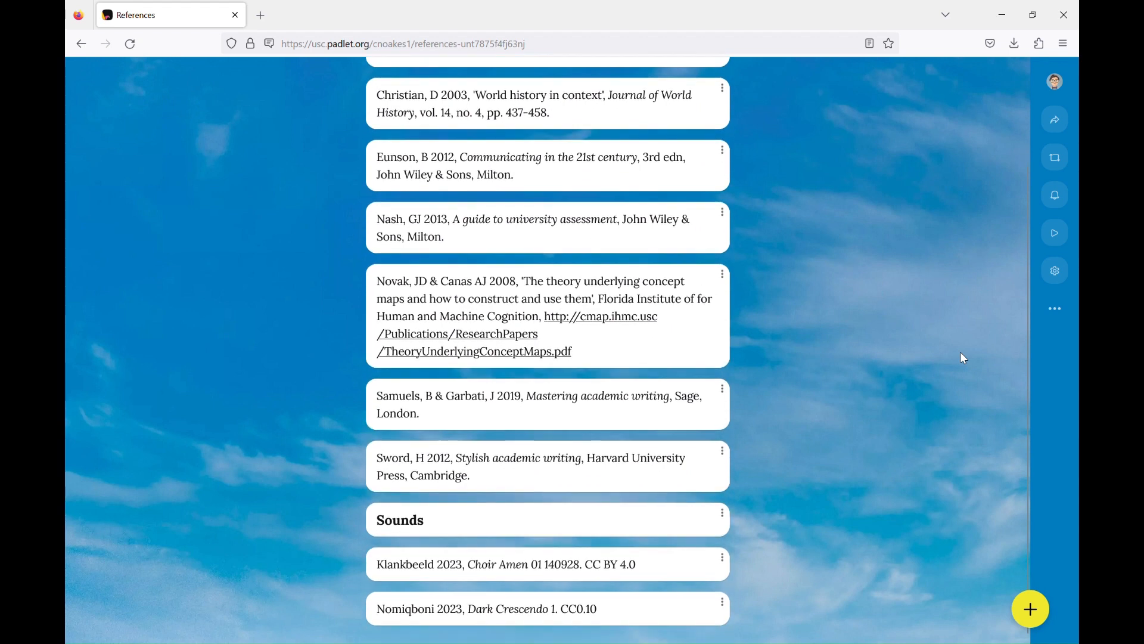